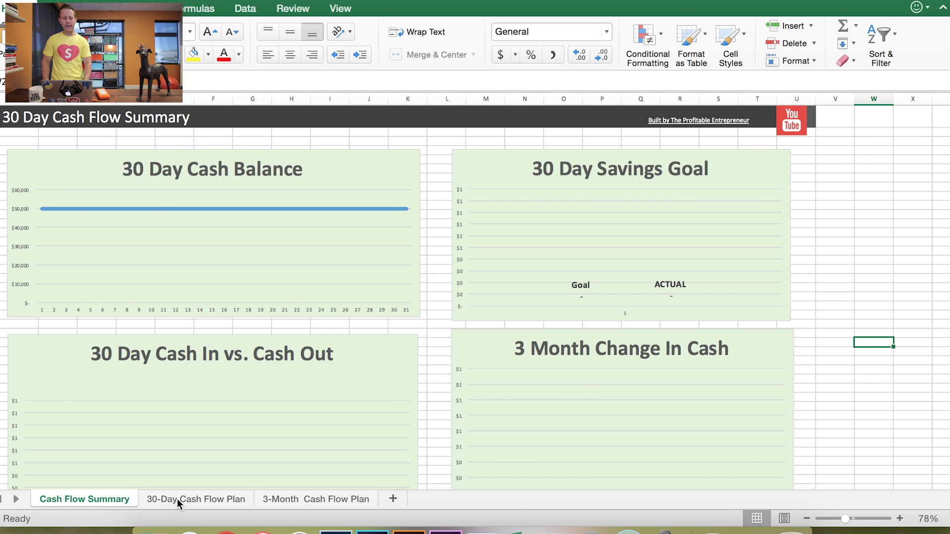
Examine the 30-day and 3-month cash flow plan sheets, including the customer rows, vendor rows, cash balance questions and day columns.
{"action": "left_click", "coordinate": [177, 499]}
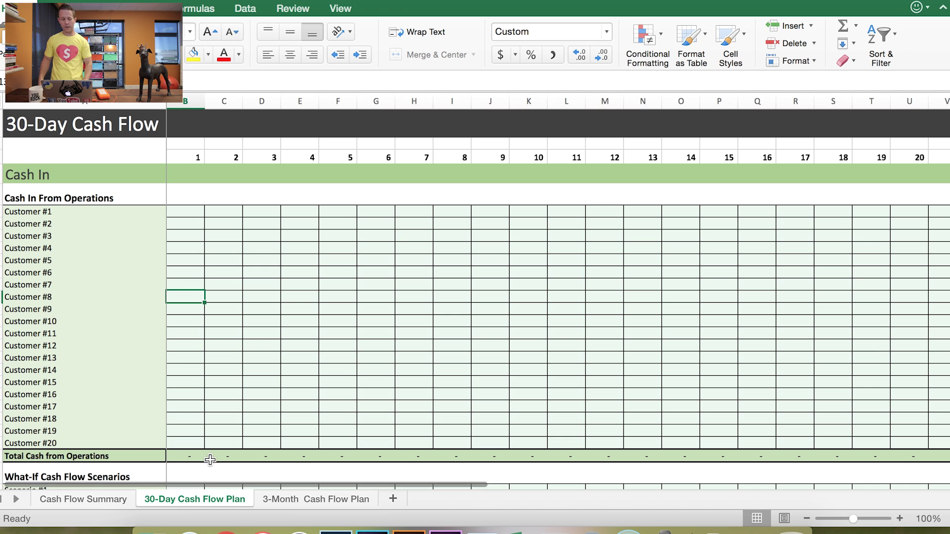
{"action": "left_click", "coordinate": [283, 499]}
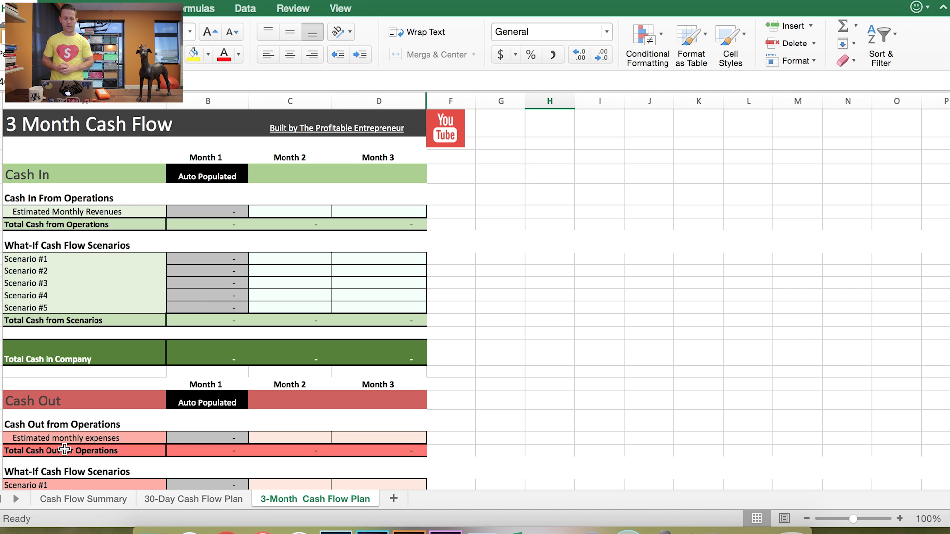
{"action": "left_click", "coordinate": [191, 501]}
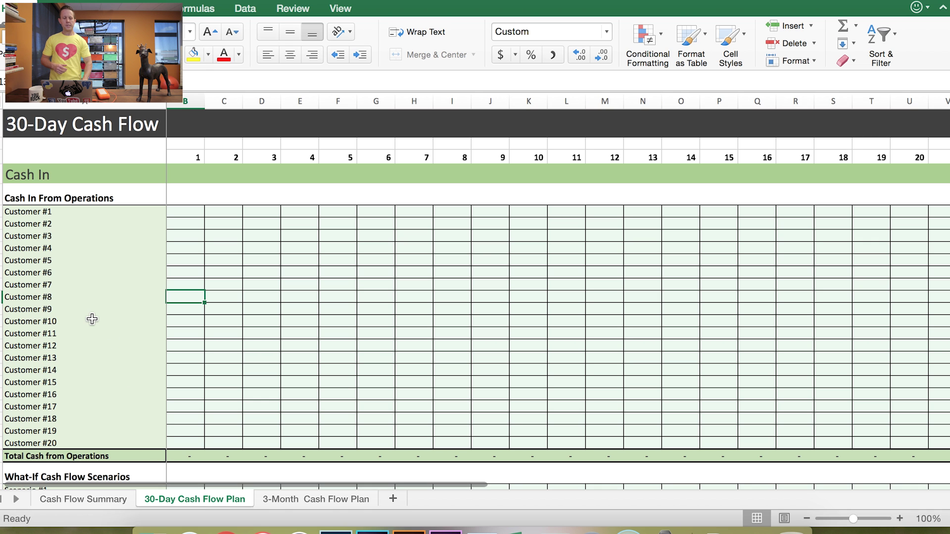
{"action": "scroll", "coordinate": [92, 319], "scroll_direction": "down", "scroll_amount": 1}
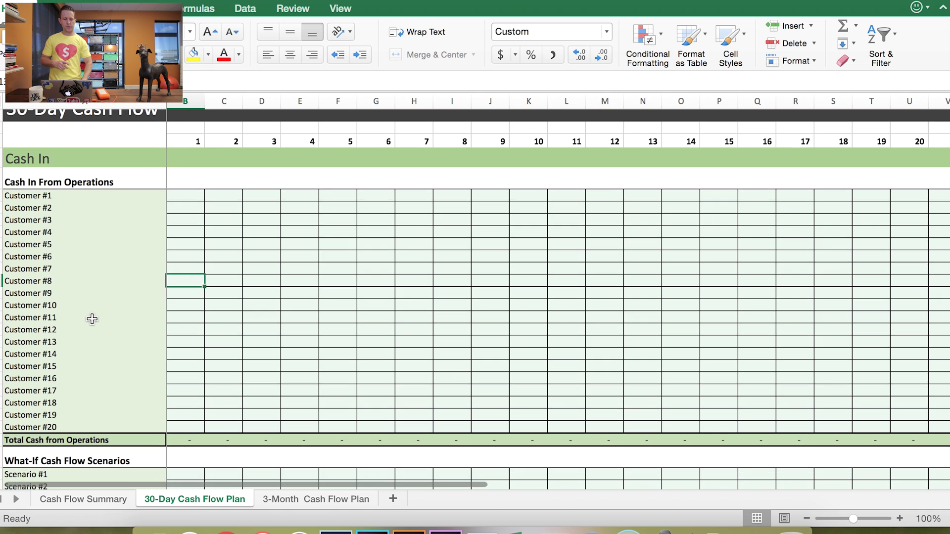
{"action": "scroll", "coordinate": [92, 319], "scroll_direction": "down", "scroll_amount": 10}
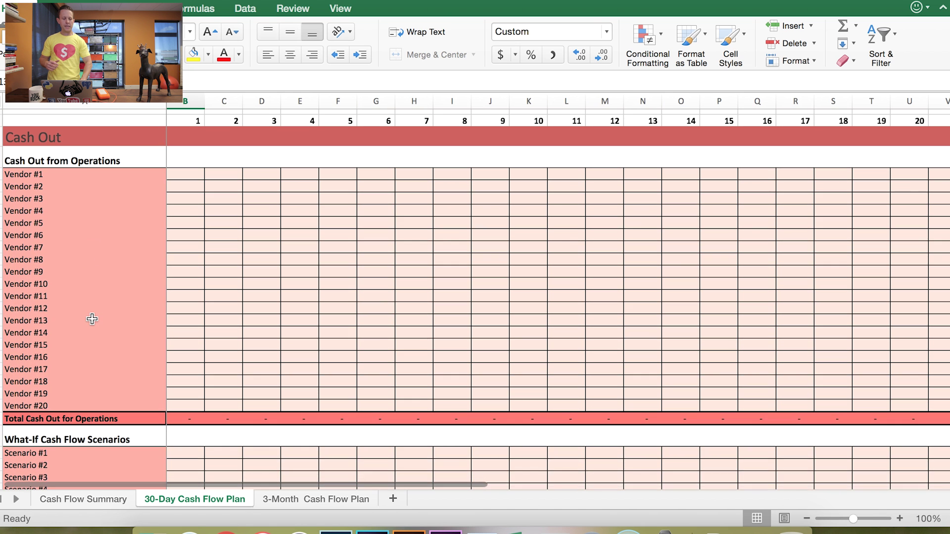
{"action": "scroll", "coordinate": [92, 319], "scroll_direction": "up", "scroll_amount": 1}
{"action": "scroll", "coordinate": [92, 319], "scroll_direction": "down", "scroll_amount": 10}
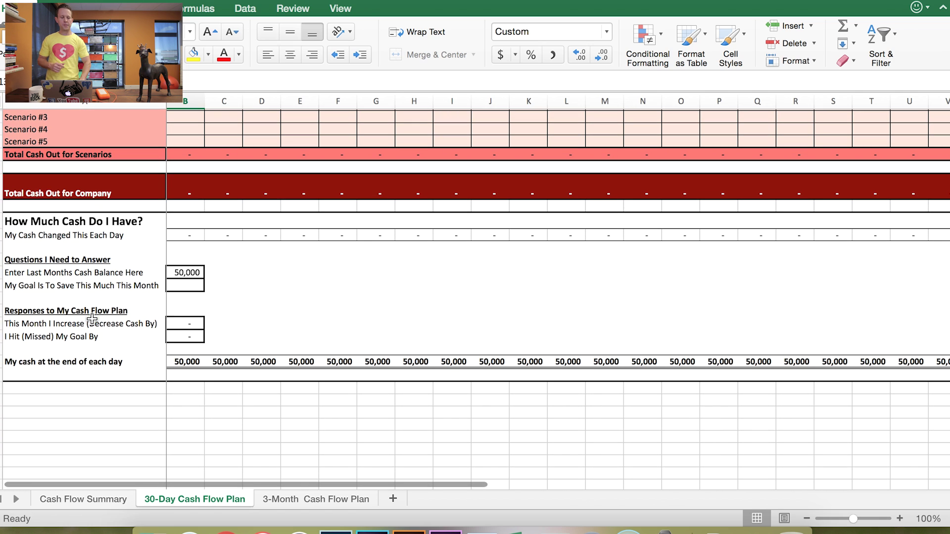
{"action": "scroll", "coordinate": [92, 319], "scroll_direction": "up", "scroll_amount": 15}
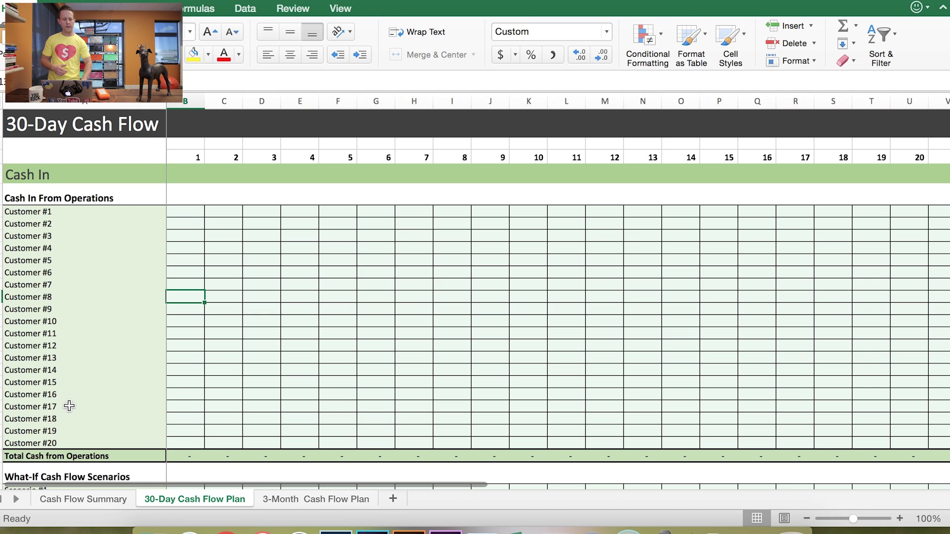
{"action": "left_click_drag", "start_coordinate": [65, 431], "coordinate": [61, 351]}
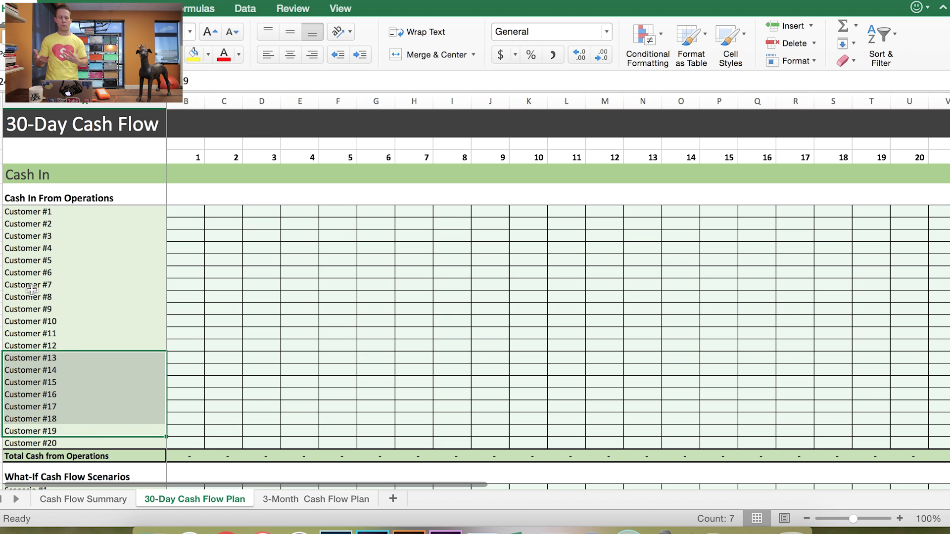
{"action": "left_click", "coordinate": [51, 219]}
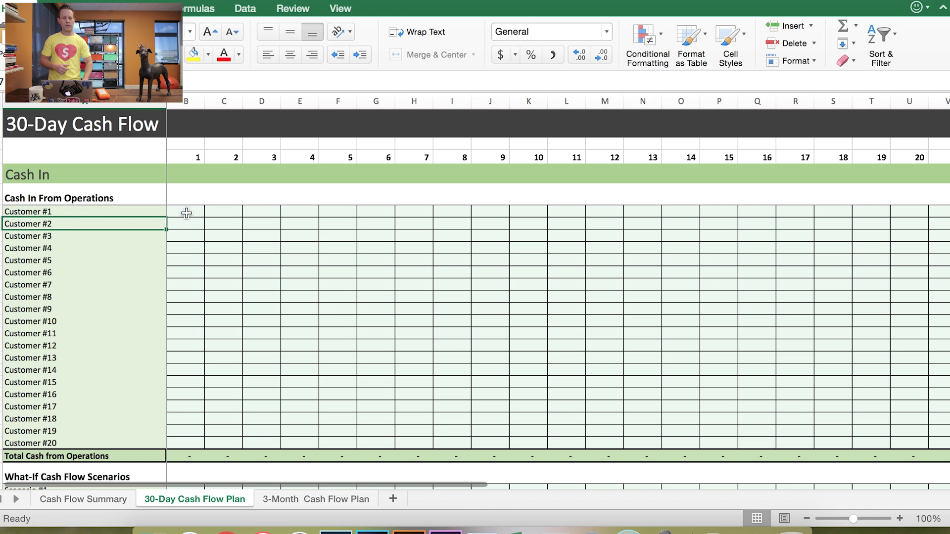
{"action": "left_click", "coordinate": [333, 217]}
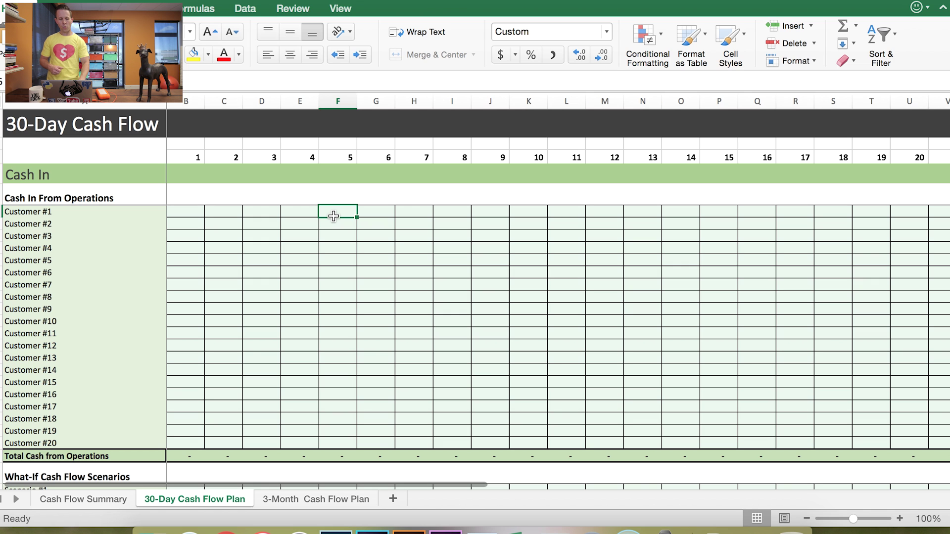
{"action": "left_click_drag", "start_coordinate": [191, 144], "coordinate": [529, 156]}
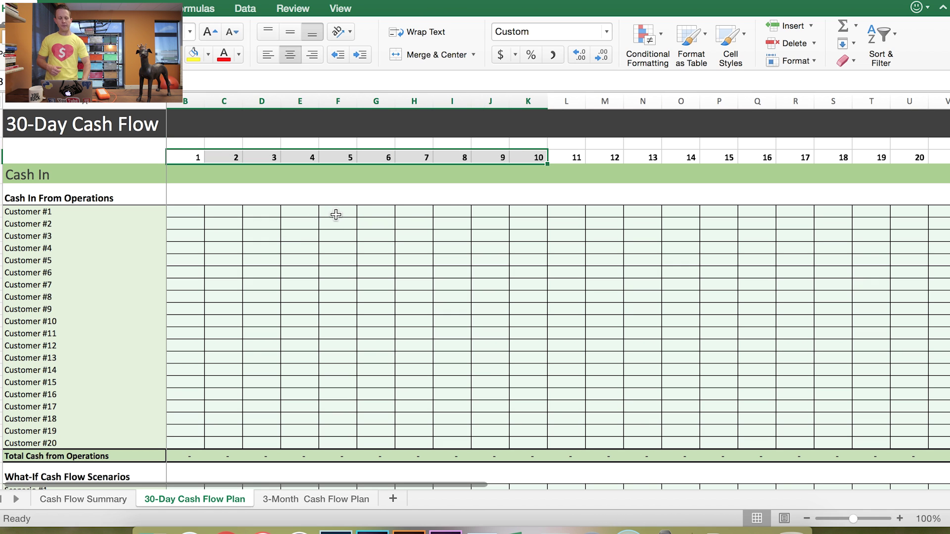
Enter the Cash In amounts: 5000 for Customer #1 on day 5, 20000 for Customer #2 on day 10, and 17000 for Customer #3 on day 17.
{"action": "left_click", "coordinate": [335, 215]}
{"action": "type", "text": "5000"}
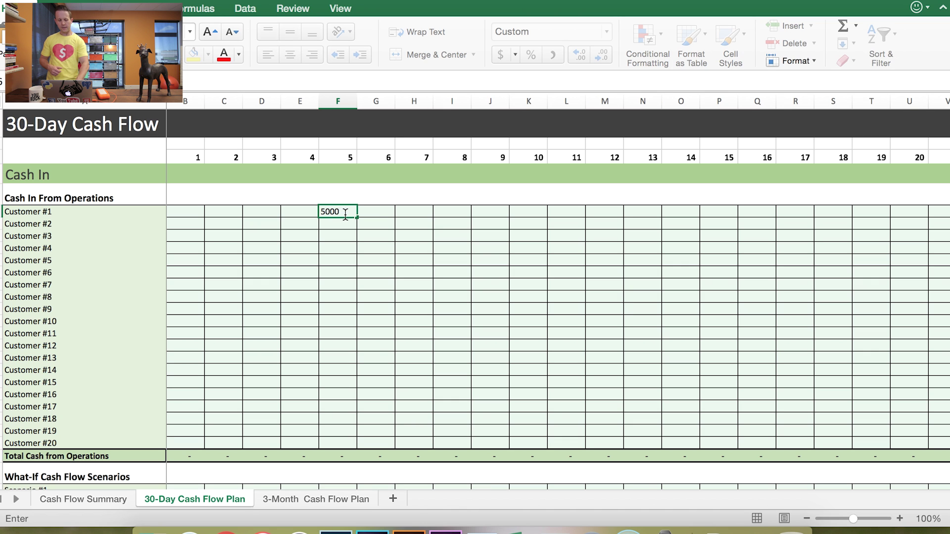
{"action": "left_click", "coordinate": [523, 218]}
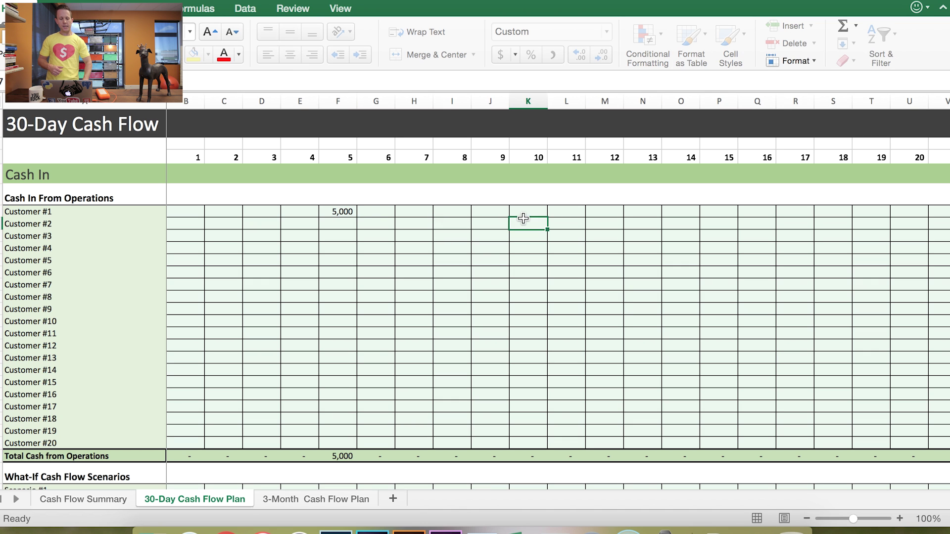
{"action": "type", "text": "20000"}
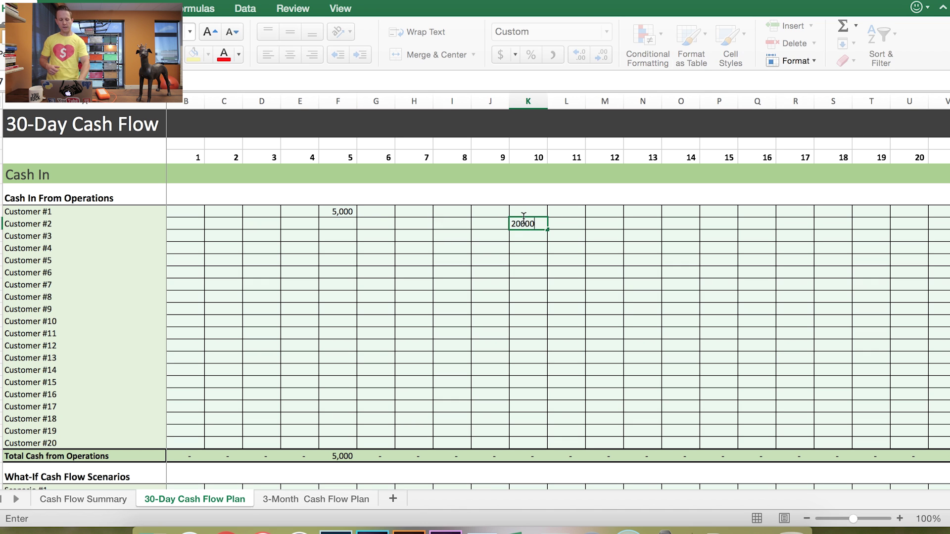
{"action": "left_click", "coordinate": [787, 236]}
{"action": "type", "text": "17000"}
{"action": "key", "text": "Return"}
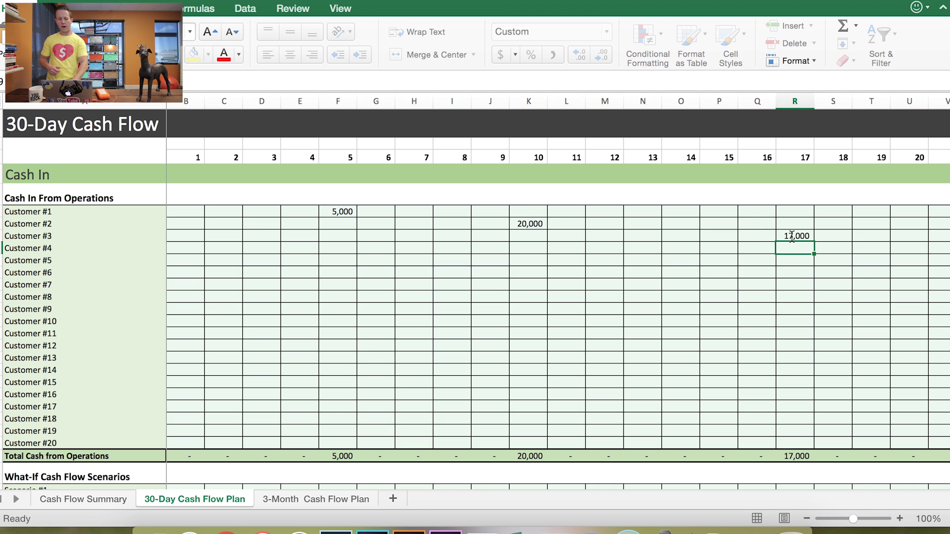
Examine the Cash In section and its totals across all the days of the 30-day plan.
{"action": "scroll", "coordinate": [791, 237], "scroll_direction": "down", "scroll_amount": 1}
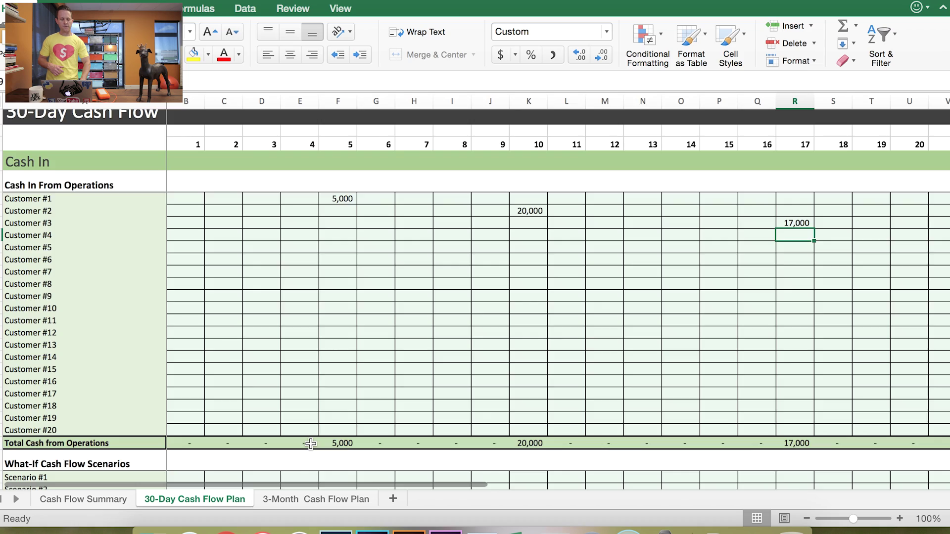
{"action": "scroll", "coordinate": [310, 442], "scroll_direction": "down", "scroll_amount": 6}
{"action": "scroll", "coordinate": [310, 444], "scroll_direction": "up", "scroll_amount": 7}
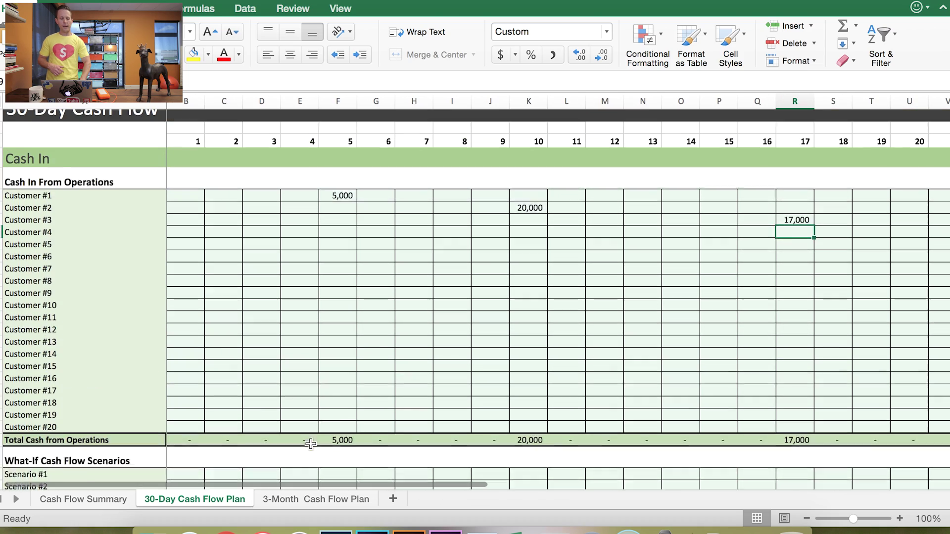
{"action": "scroll", "coordinate": [375, 287], "scroll_direction": "right", "scroll_amount": 3}
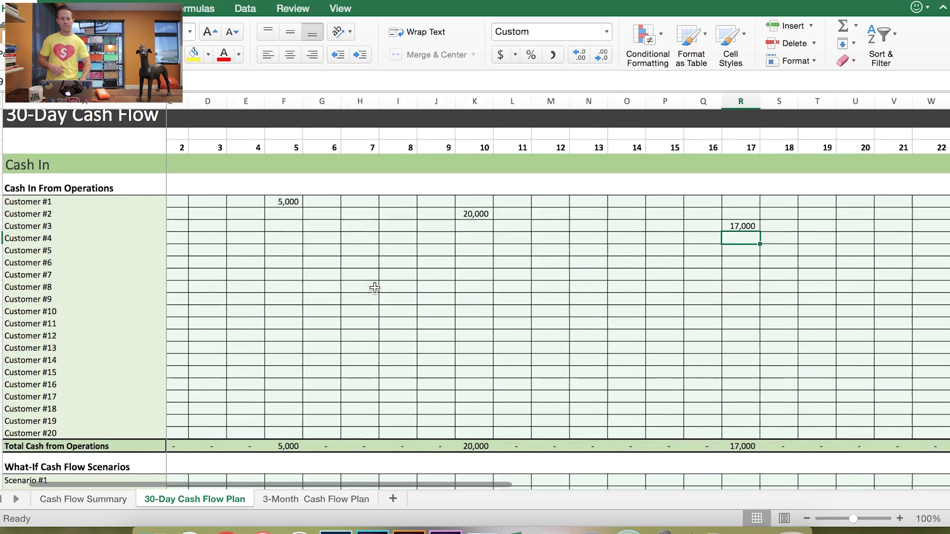
{"action": "scroll", "coordinate": [374, 288], "scroll_direction": "right", "scroll_amount": 3}
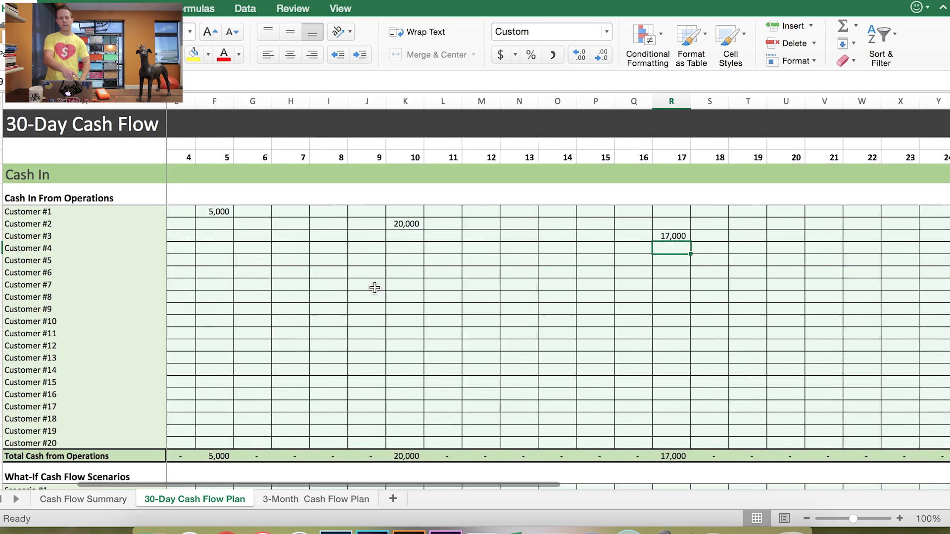
{"action": "scroll", "coordinate": [374, 287], "scroll_direction": "right", "scroll_amount": 10}
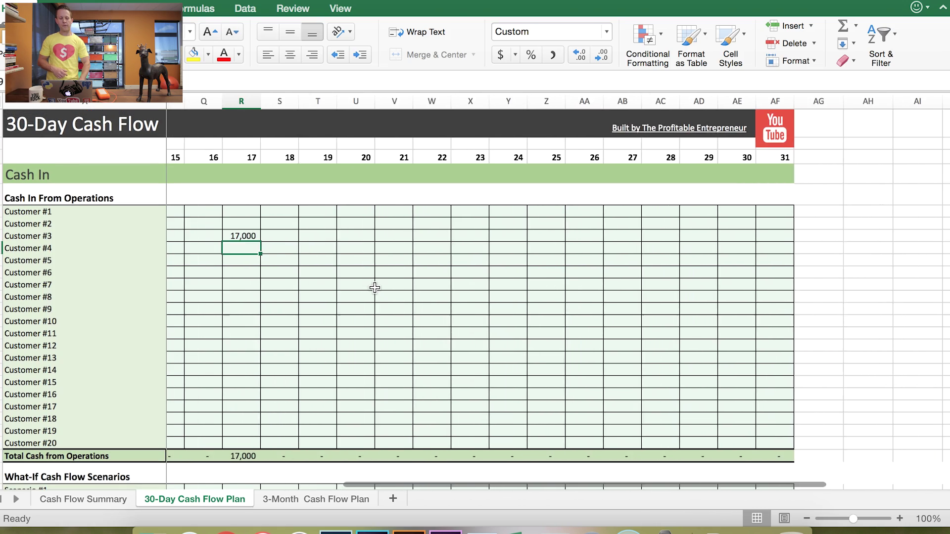
{"action": "scroll", "coordinate": [374, 287], "scroll_direction": "left", "scroll_amount": 6}
{"action": "scroll", "coordinate": [375, 288], "scroll_direction": "left", "scroll_amount": 10}
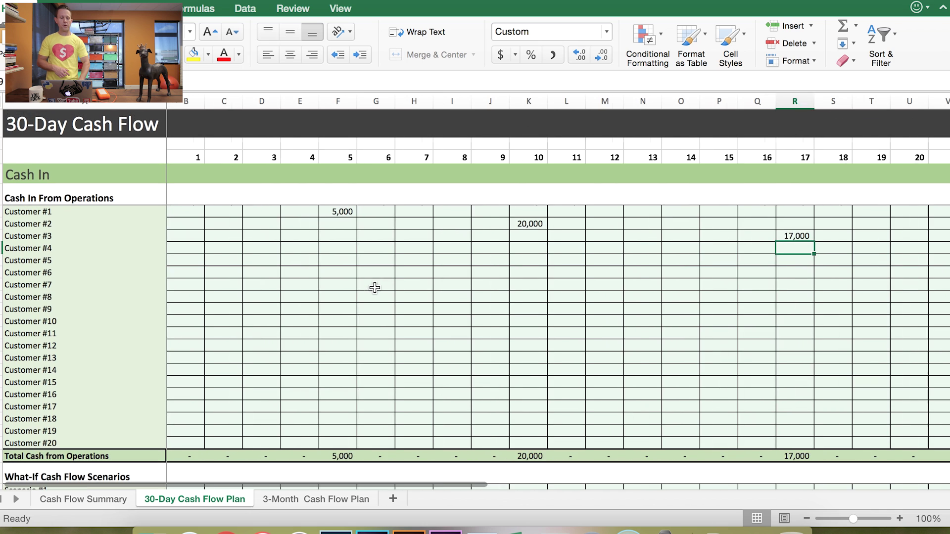
Rename Scenario #1 as "Owner injection" in the What-If Cash Flow Scenarios under Cash In.
{"action": "scroll", "coordinate": [375, 288], "scroll_direction": "down", "scroll_amount": 5}
{"action": "scroll", "coordinate": [374, 288], "scroll_direction": "down", "scroll_amount": 13}
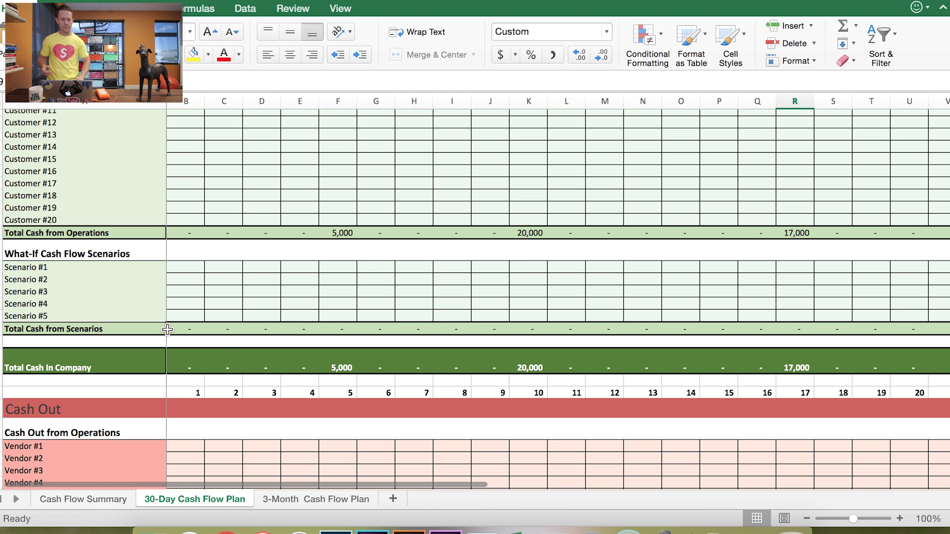
{"action": "left_click", "coordinate": [37, 269]}
{"action": "type", "text": "Owner"}
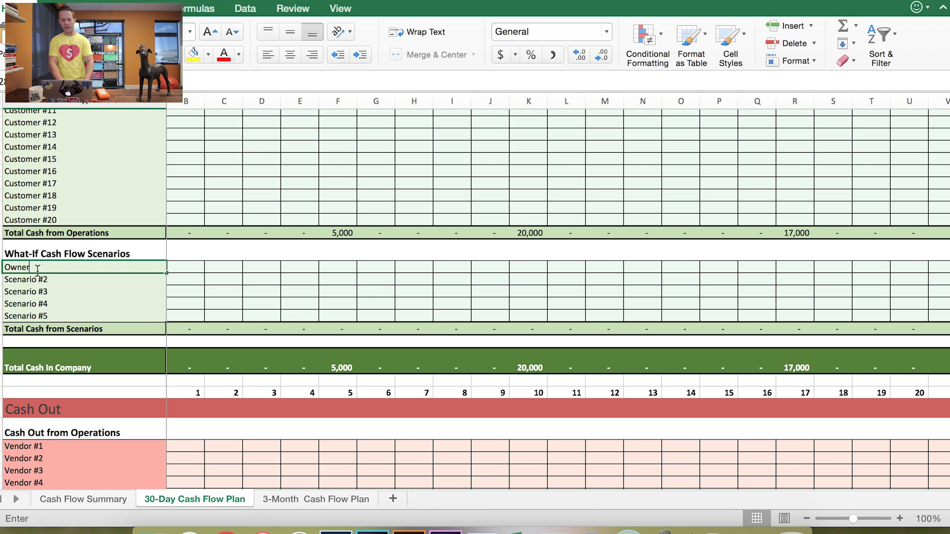
{"action": "type", "text": " injection"}
{"action": "key", "text": "Tab"}
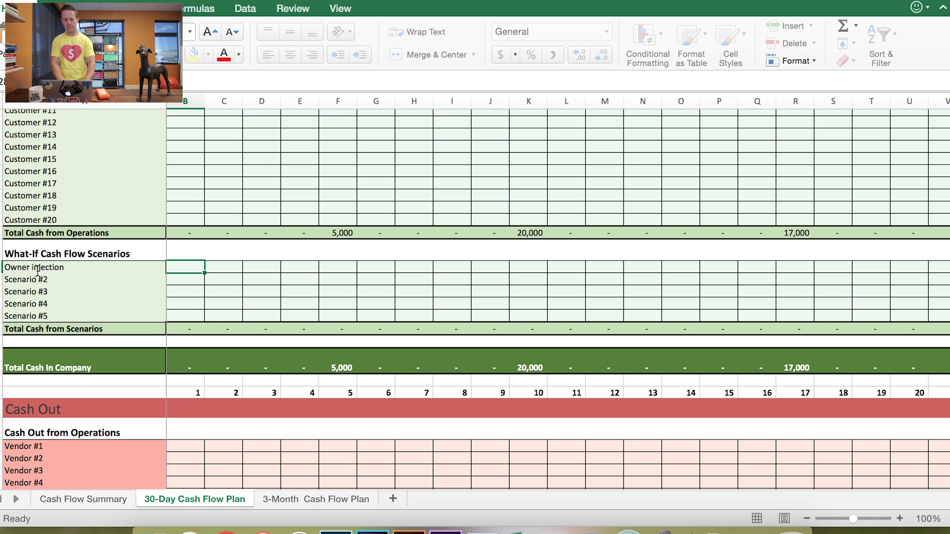
{"action": "left_click", "coordinate": [632, 267]}
{"action": "type", "text": "50"}
{"action": "type", "text": "00"}
{"action": "key", "text": "Return"}
Enter 50000 for the owner injection on day 13.
{"action": "left_click", "coordinate": [643, 266]}
{"action": "type", "text": "50000"}
{"action": "key", "text": "Return"}
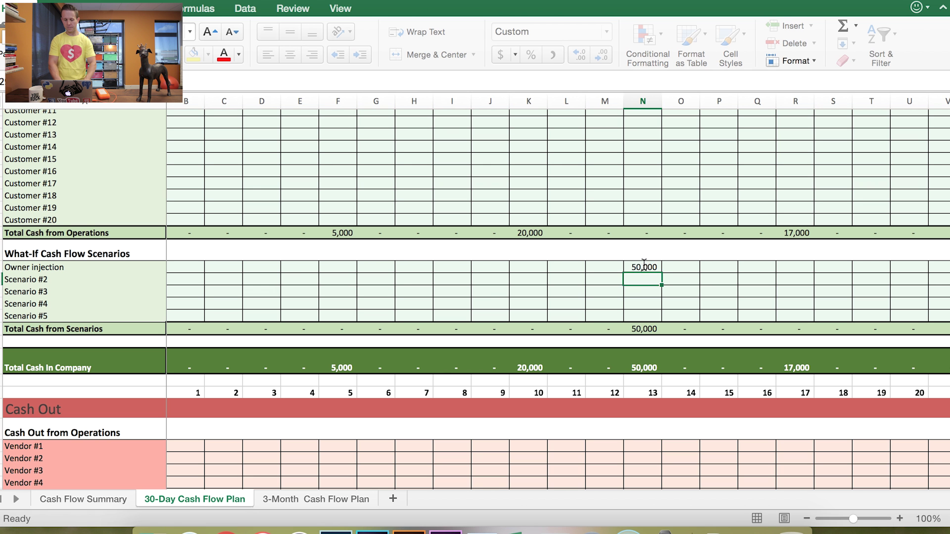
Rename the first four vendors under Cash Out from Operations as Rent, Utilities, Internet and Payroll.
{"action": "scroll", "coordinate": [668, 251], "scroll_direction": "up", "scroll_amount": 5}
{"action": "scroll", "coordinate": [668, 251], "scroll_direction": "down", "scroll_amount": 5}
{"action": "scroll", "coordinate": [668, 253], "scroll_direction": "down", "scroll_amount": 5}
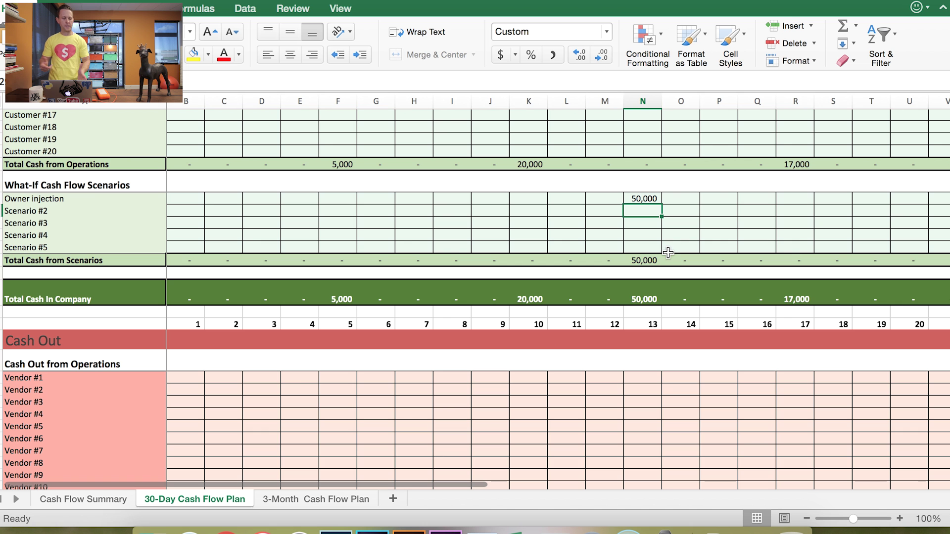
{"action": "scroll", "coordinate": [668, 253], "scroll_direction": "down", "scroll_amount": 7}
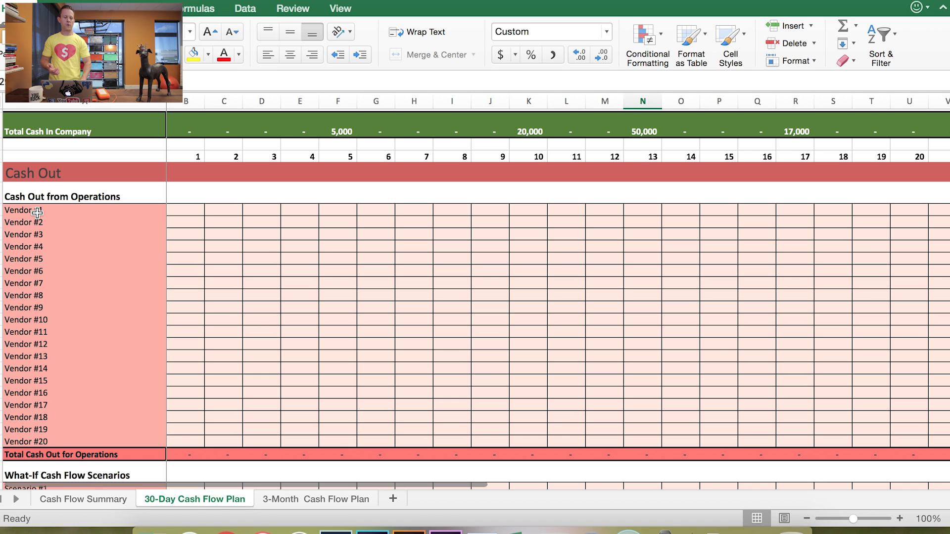
{"action": "left_click", "coordinate": [38, 212]}
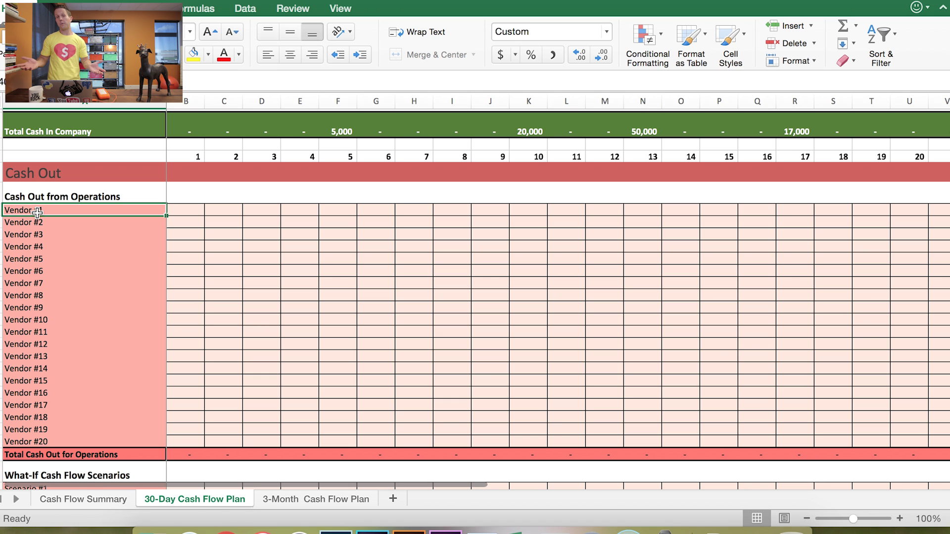
{"action": "type", "text": "Rent"}
{"action": "key", "text": "Return"}
{"action": "type", "text": "Utilities"}
{"action": "key", "text": "Return"}
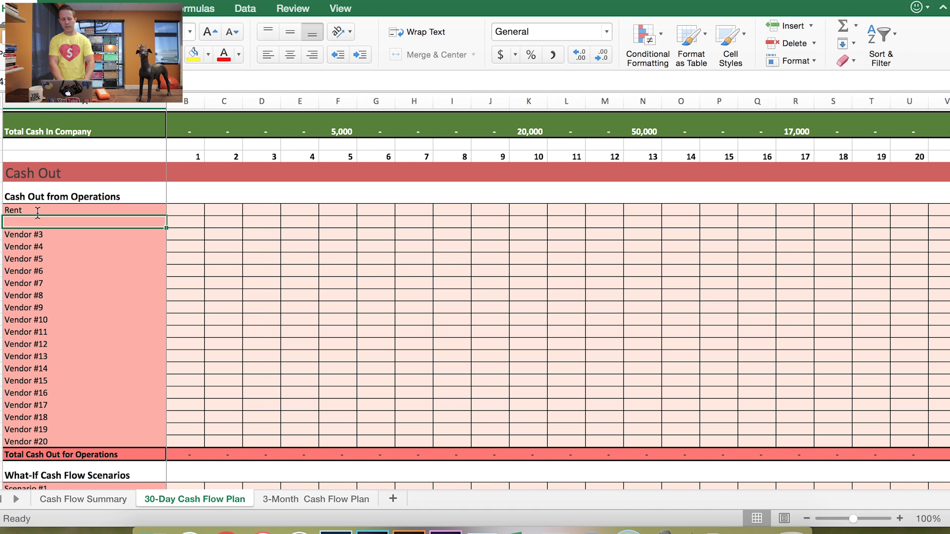
{"action": "type", "text": "Internet"}
{"action": "key", "text": "Return"}
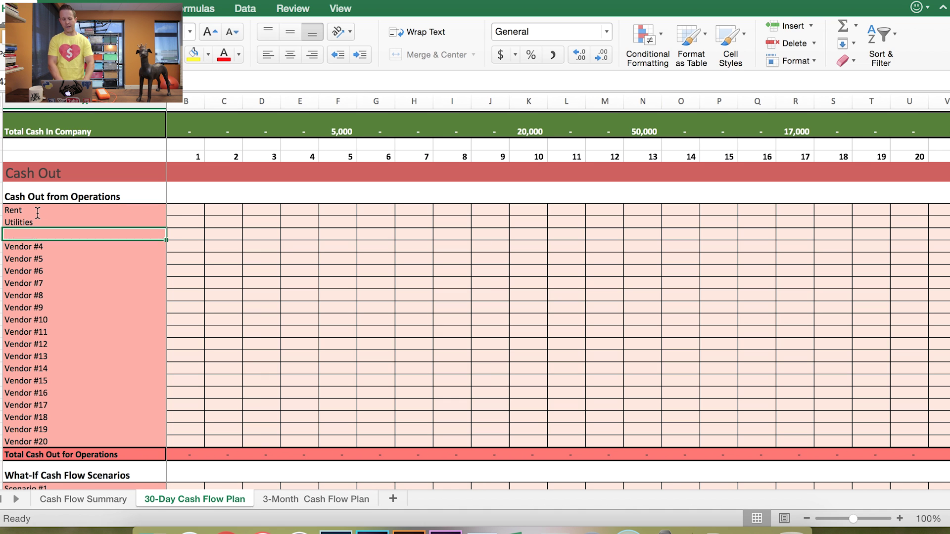
{"action": "type", "text": "Payroll"}
{"action": "key", "text": "Tab"}
Enter 5000 for Rent on day 5 and 500 for Utilities on day 11 under Cash Out from Operations.
{"action": "left_click", "coordinate": [324, 205]}
{"action": "type", "text": "5000"}
{"action": "left_click", "coordinate": [436, 226]}
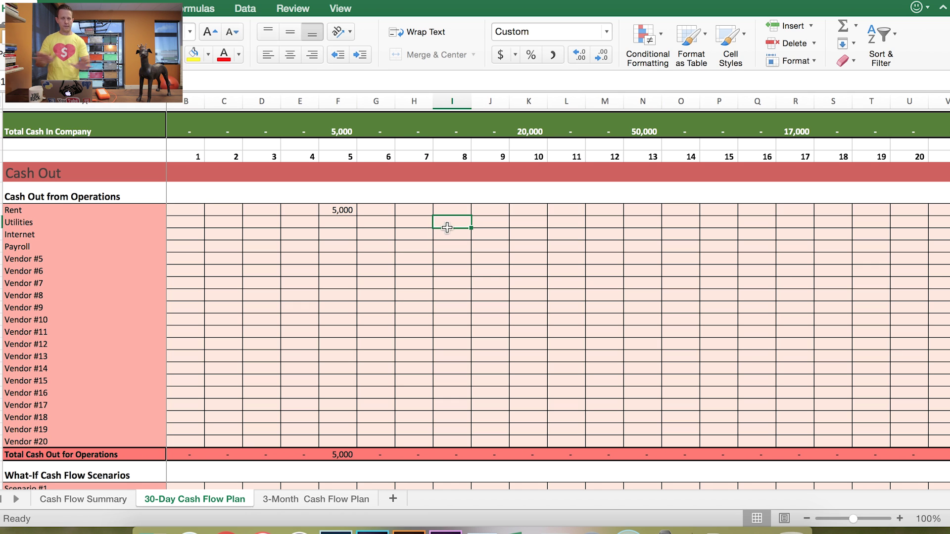
{"action": "left_click", "coordinate": [553, 222]}
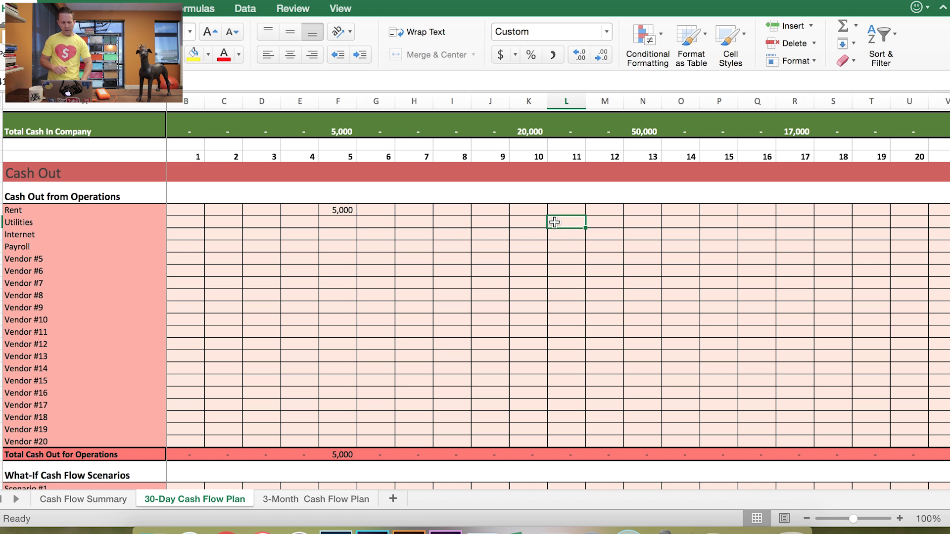
{"action": "type", "text": "500"}
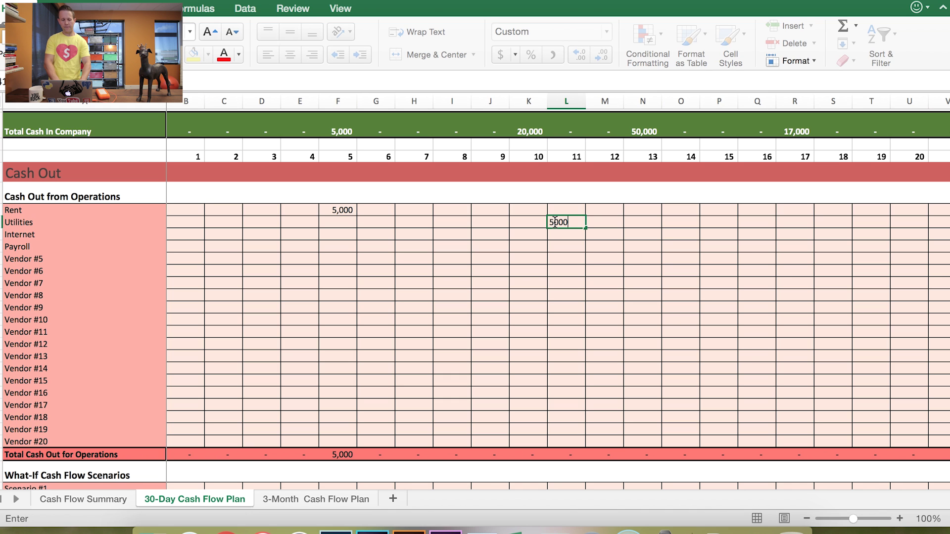
Enter 75 for Internet on day 14 under Cash Out from Operations.
{"action": "left_click", "coordinate": [672, 239]}
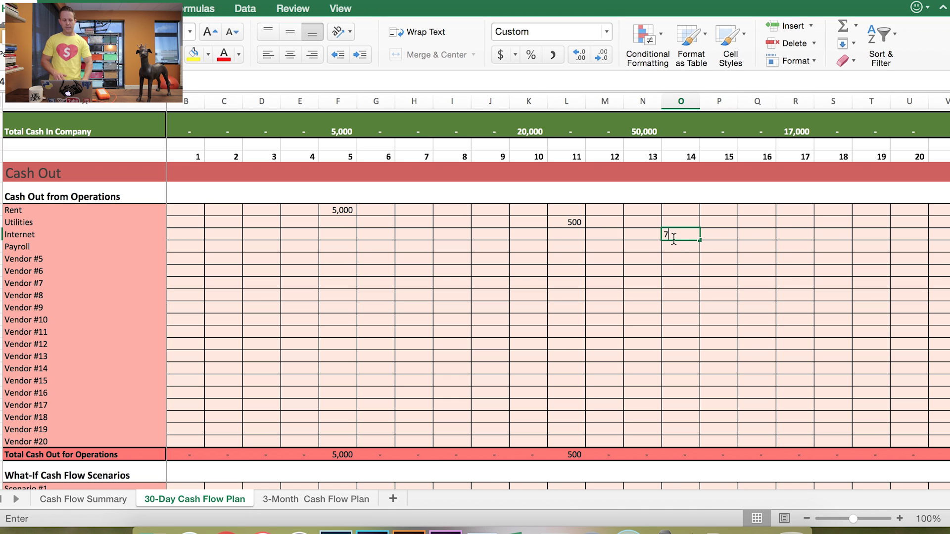
{"action": "type", "text": "75"}
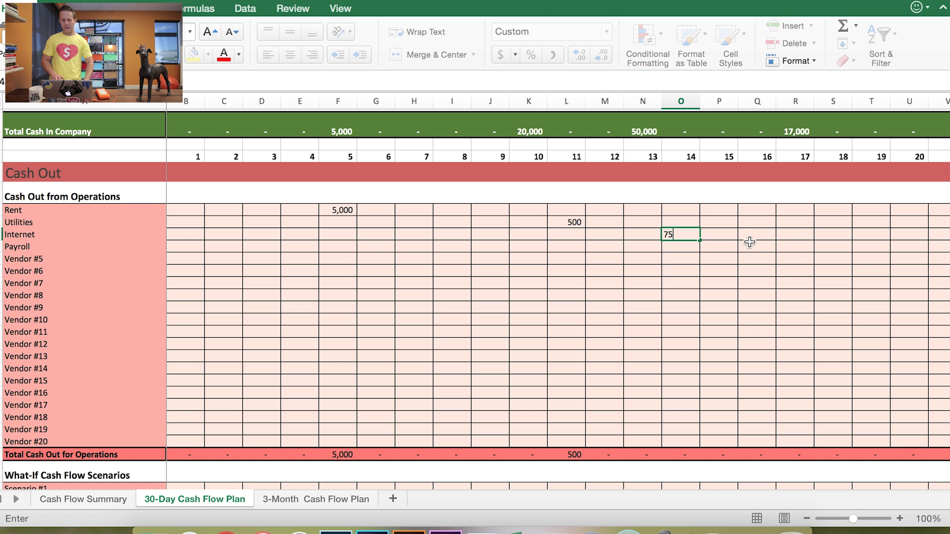
{"action": "left_click", "coordinate": [787, 246]}
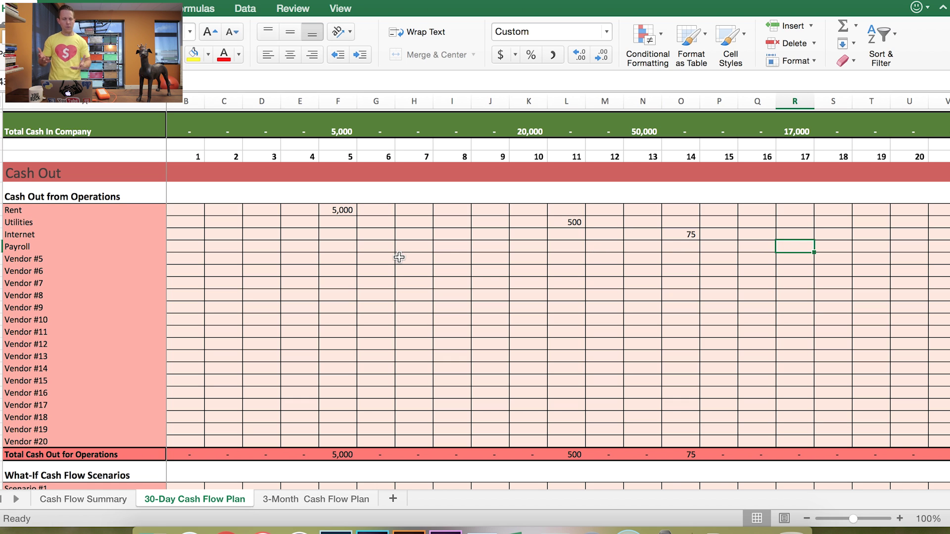
Enter a Payroll amount of 10000 on both day 5 and day 20 under Cash Out from Operations.
{"action": "left_click", "coordinate": [333, 254]}
{"action": "left_click", "coordinate": [335, 247]}
{"action": "type", "text": "10000"}
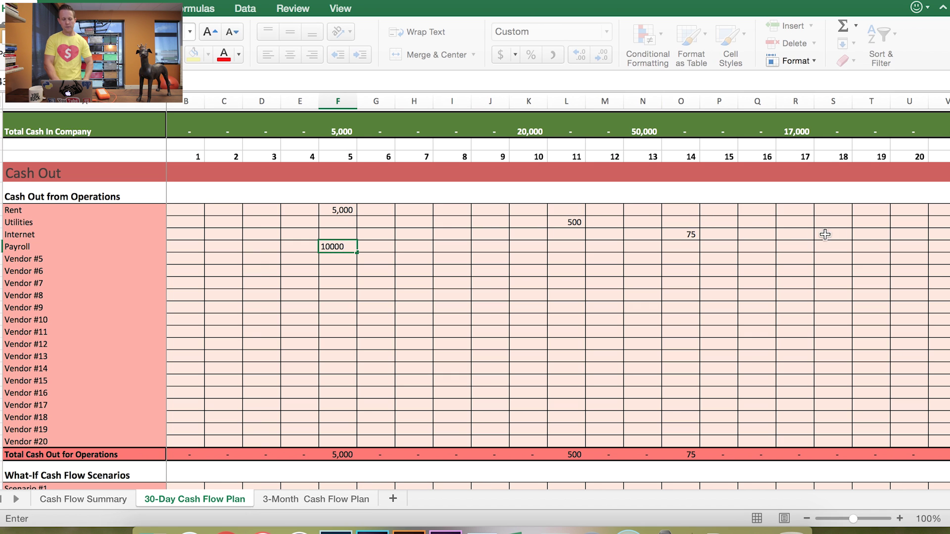
{"action": "left_click", "coordinate": [895, 255]}
{"action": "left_click", "coordinate": [897, 247]}
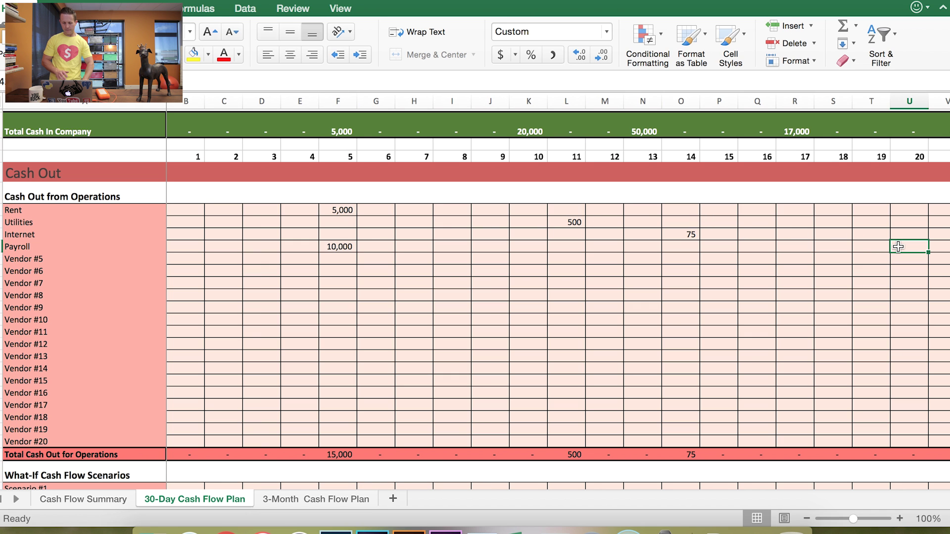
{"action": "type", "text": "10,00"}
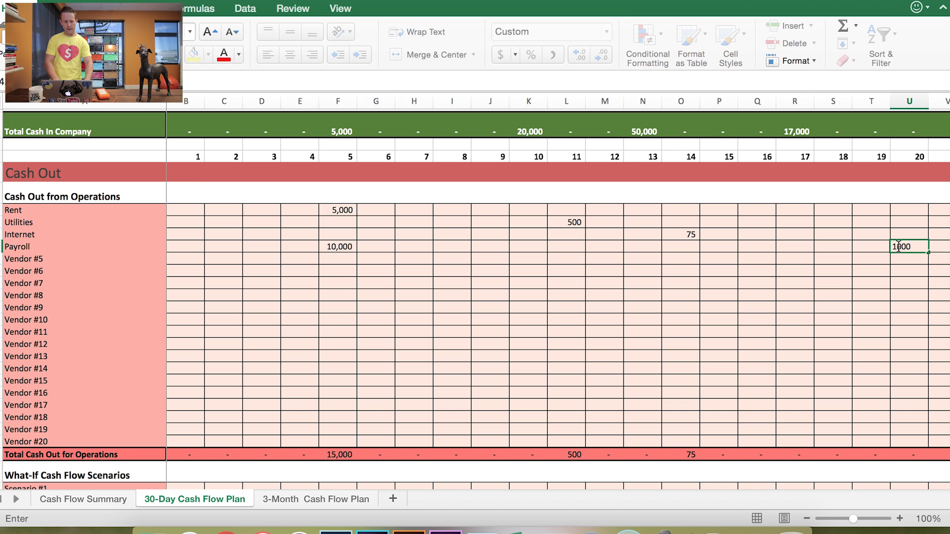
{"action": "type", "text": "0"}
{"action": "key", "text": "Return"}
Check the Total Cash Out for Operations row on the days that have expenses entered.
{"action": "scroll", "coordinate": [891, 247], "scroll_direction": "down", "scroll_amount": 4}
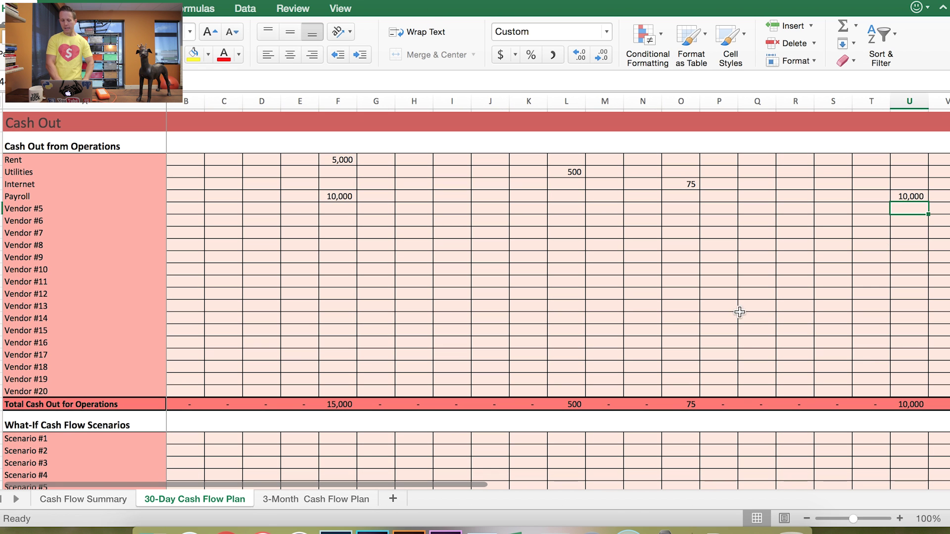
{"action": "left_click", "coordinate": [356, 404]}
{"action": "left_click", "coordinate": [575, 405]}
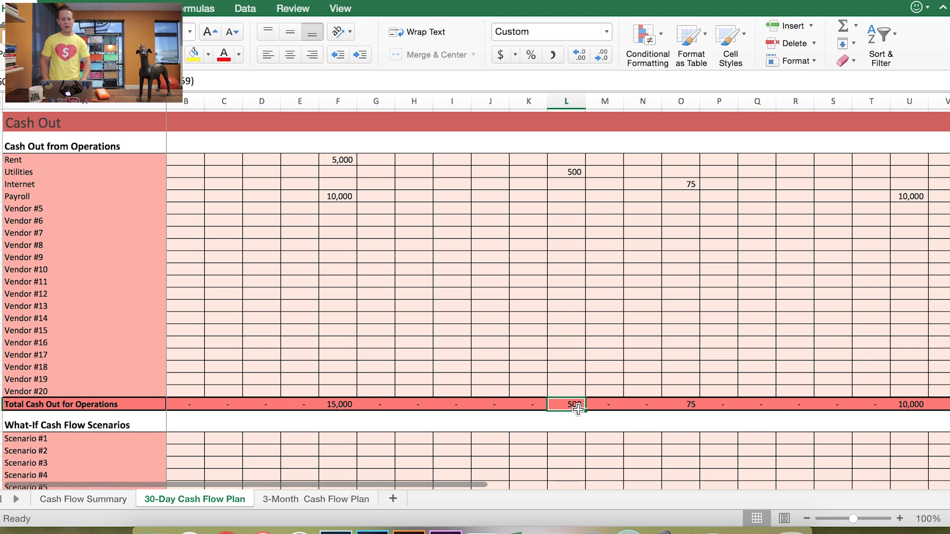
{"action": "left_click", "coordinate": [677, 403]}
{"action": "left_click", "coordinate": [890, 391]}
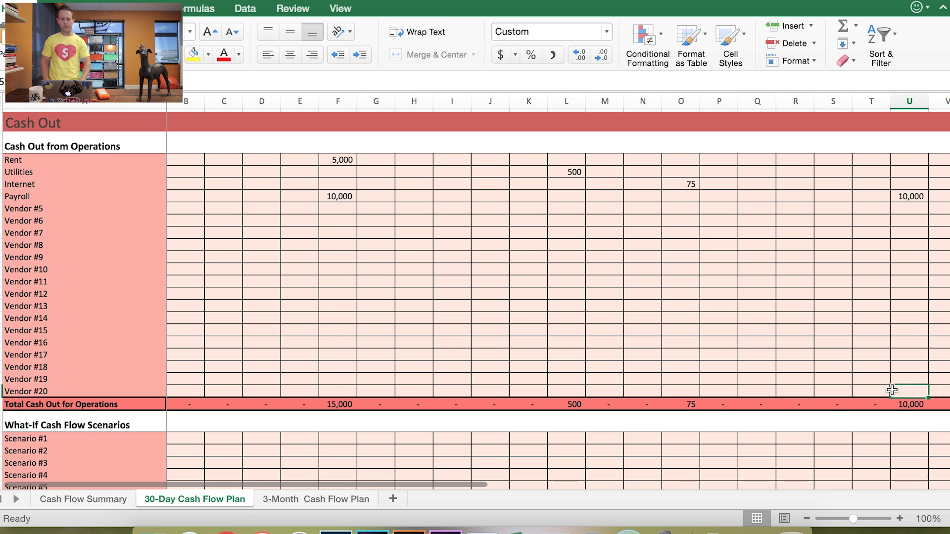
Rename Scenario #1 under Cash Out as "Truck down payment" and enter 2000 for it on day 9.
{"action": "scroll", "coordinate": [891, 391], "scroll_direction": "down", "scroll_amount": 4}
{"action": "scroll", "coordinate": [891, 390], "scroll_direction": "down", "scroll_amount": 4}
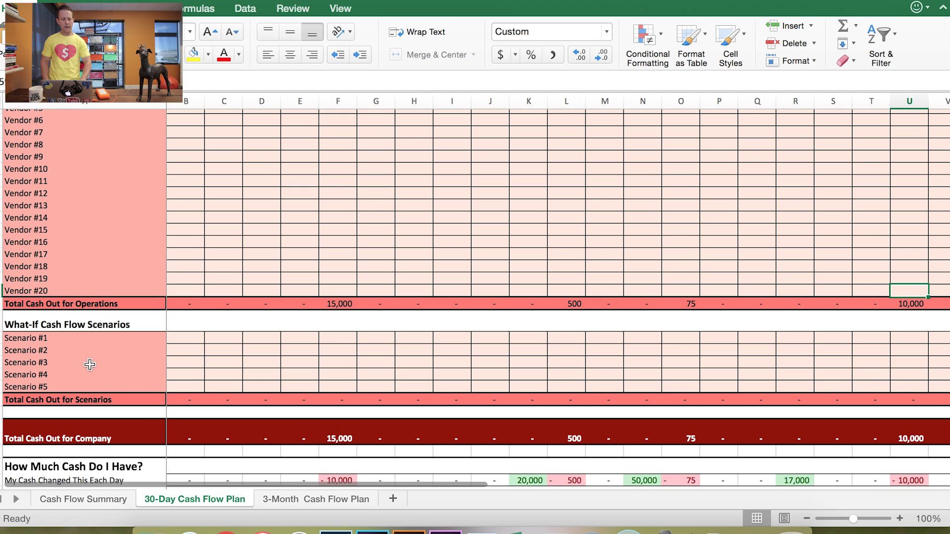
{"action": "scroll", "coordinate": [143, 357], "scroll_direction": "down", "scroll_amount": 1}
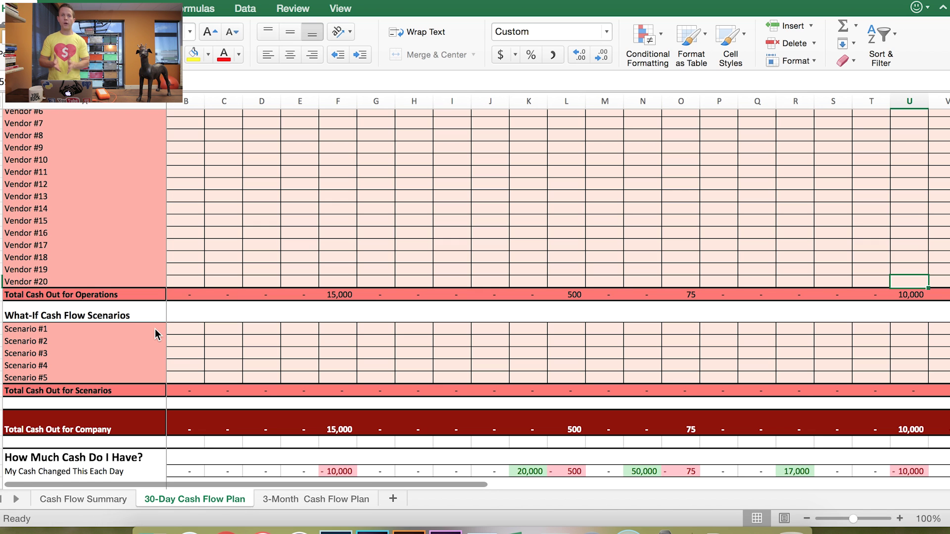
{"action": "left_click", "coordinate": [141, 328]}
{"action": "type", "text": "Truck down payment"}
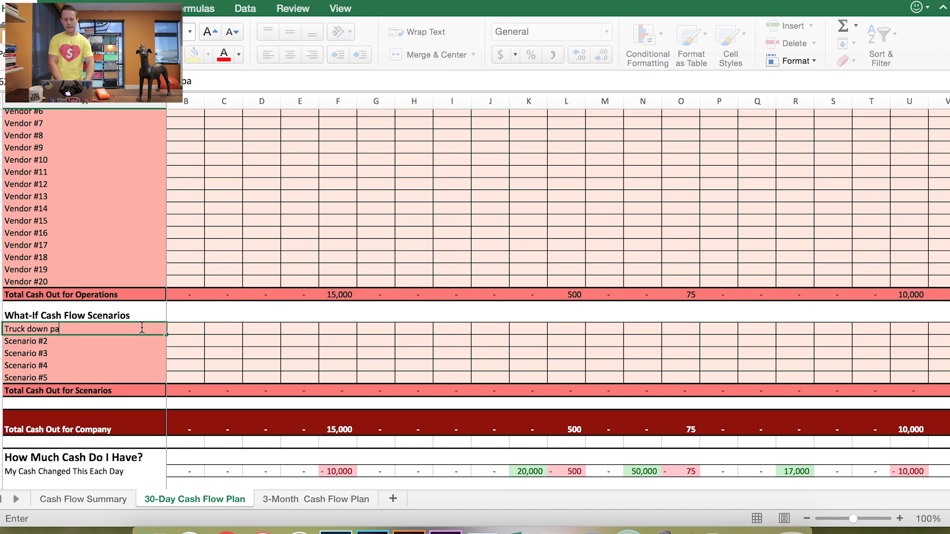
{"action": "left_click", "coordinate": [492, 321]}
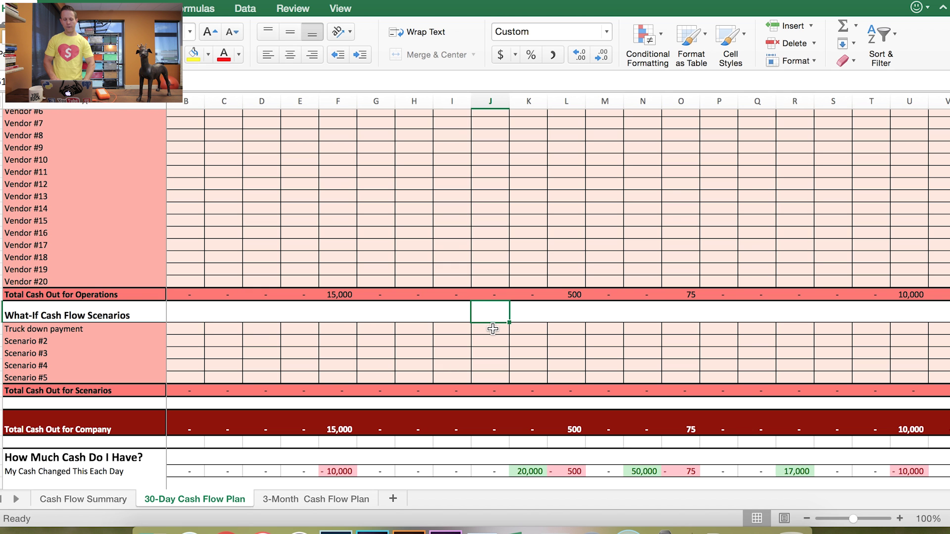
{"action": "left_click", "coordinate": [493, 329]}
{"action": "type", "text": "2,00"}
{"action": "type", "text": "000"}
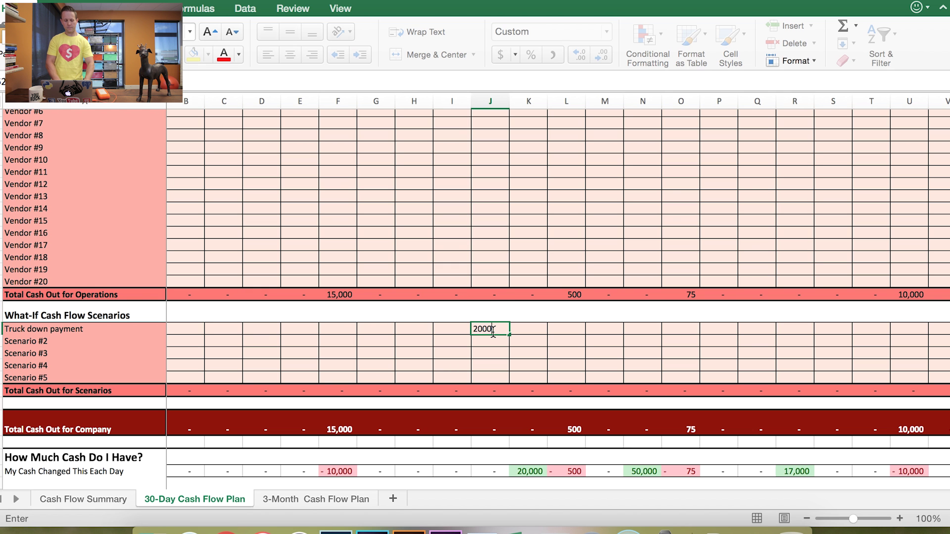
{"action": "key", "text": "Return"}
Examine how the daily cash change is derived, comparing day 5's cash in with its rent and payroll, and look at day 10's change.
{"action": "scroll", "coordinate": [503, 356], "scroll_direction": "down", "scroll_amount": 6}
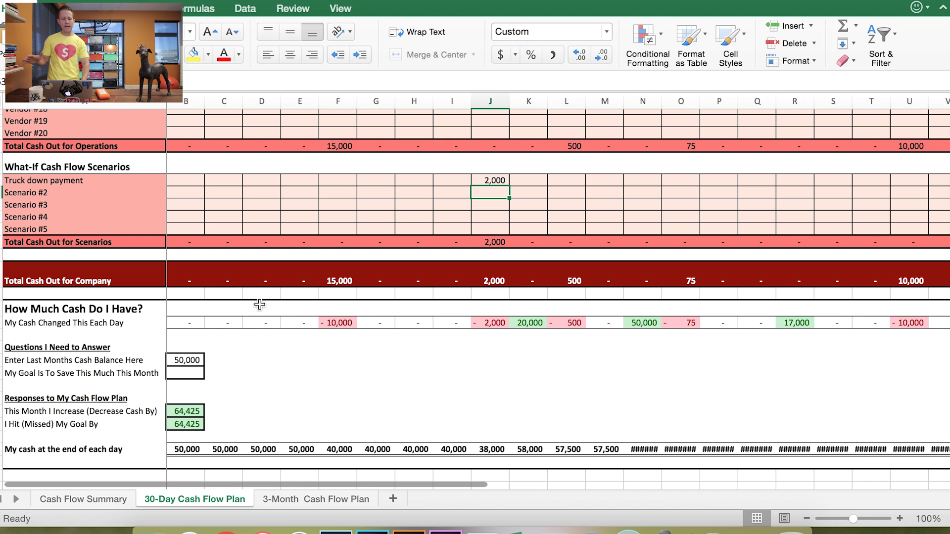
{"action": "left_click", "coordinate": [340, 323]}
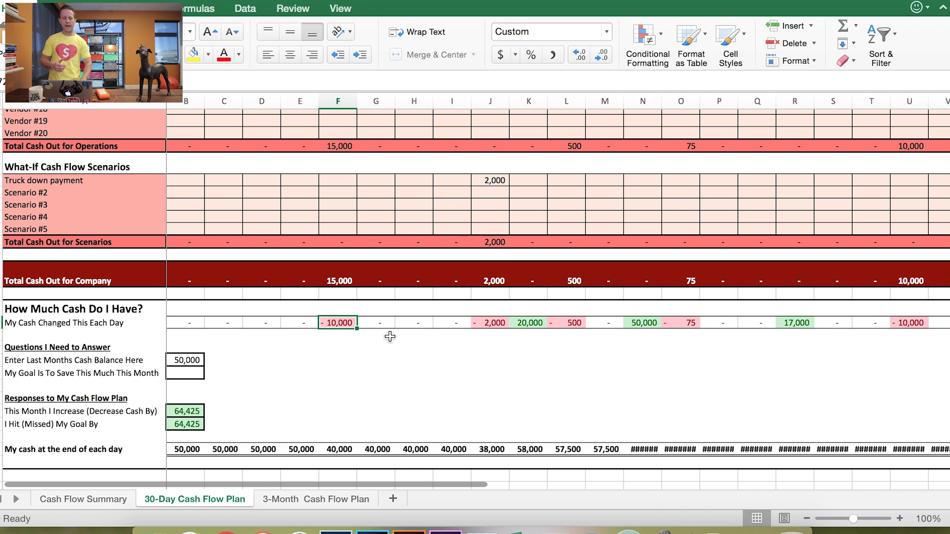
{"action": "scroll", "coordinate": [390, 336], "scroll_direction": "up", "scroll_amount": 15}
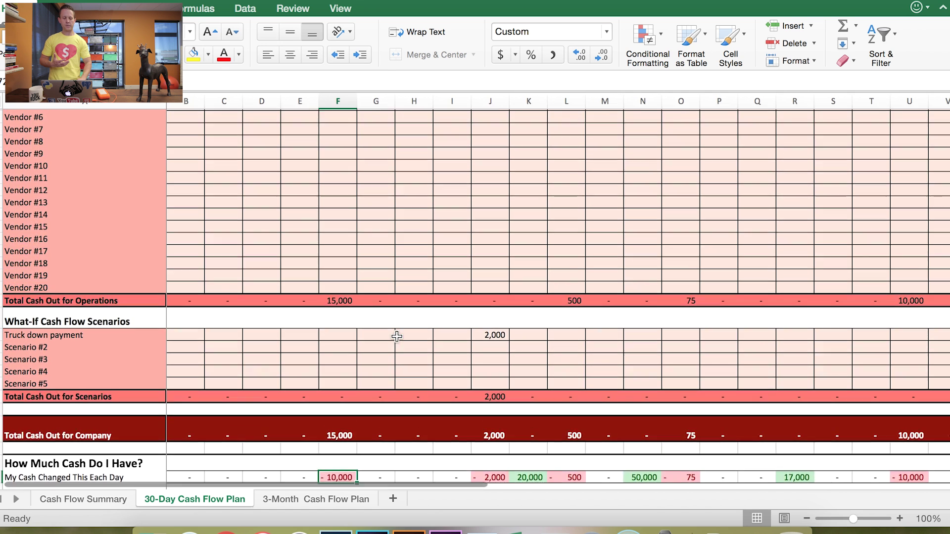
{"action": "scroll", "coordinate": [397, 337], "scroll_direction": "up", "scroll_amount": 7}
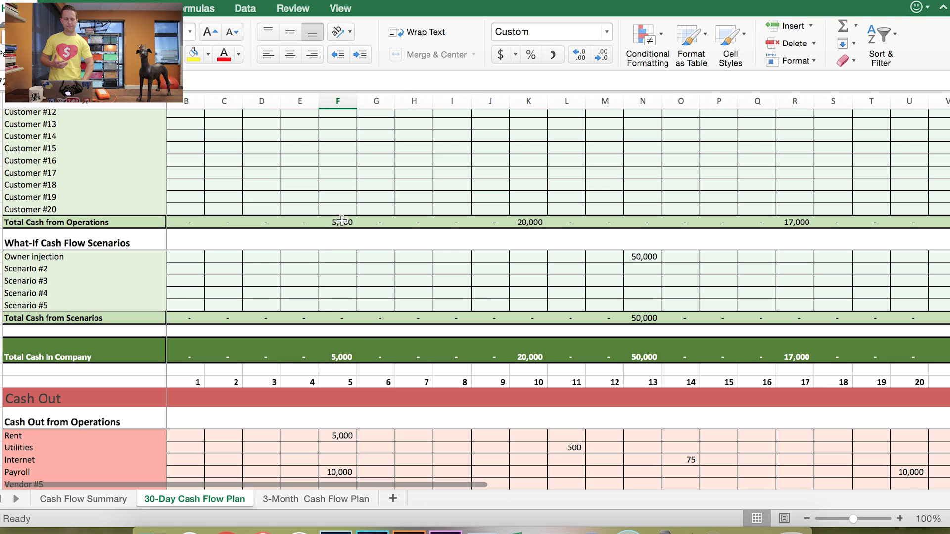
{"action": "left_click", "coordinate": [346, 342]}
{"action": "scroll", "coordinate": [346, 343], "scroll_direction": "down", "scroll_amount": 6}
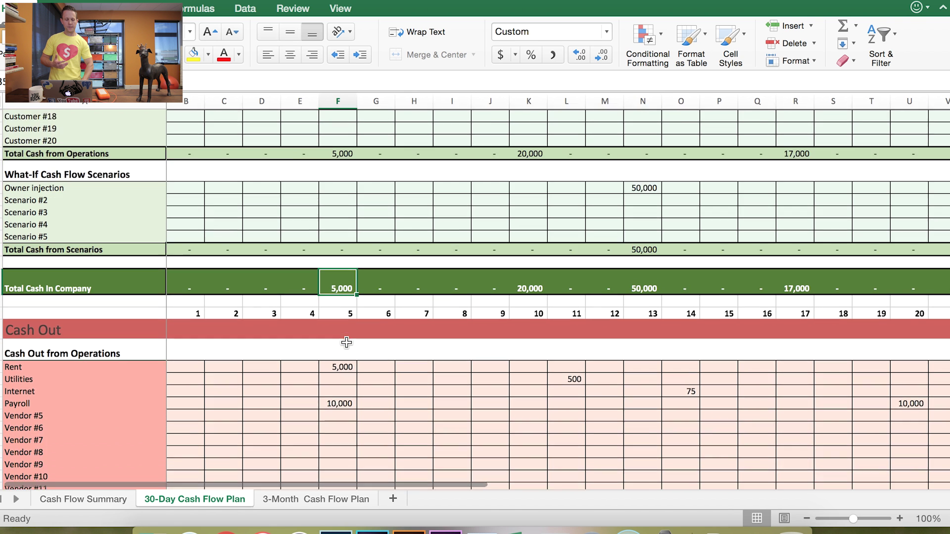
{"action": "left_click", "coordinate": [338, 291]}
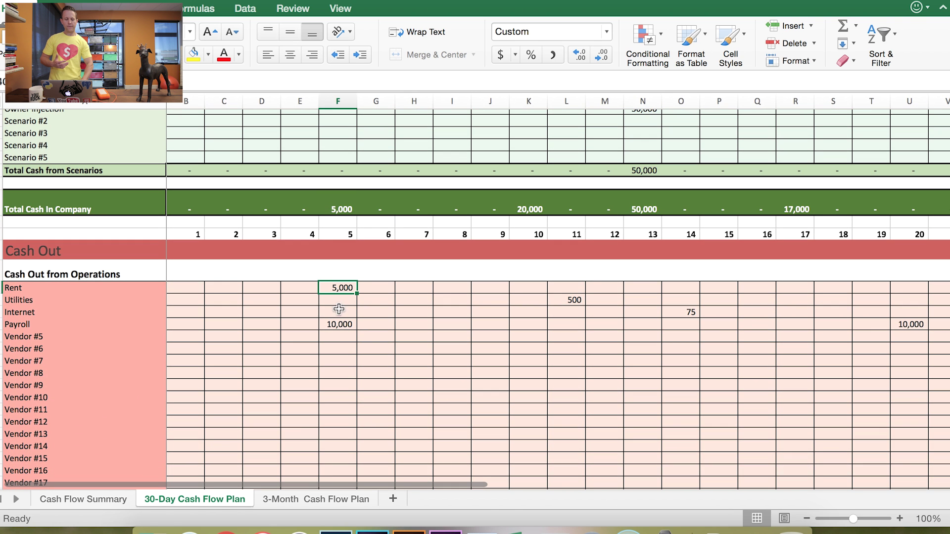
{"action": "left_click", "coordinate": [339, 324]}
{"action": "scroll", "coordinate": [341, 320], "scroll_direction": "down", "scroll_amount": 10}
{"action": "scroll", "coordinate": [340, 319], "scroll_direction": "down", "scroll_amount": 3}
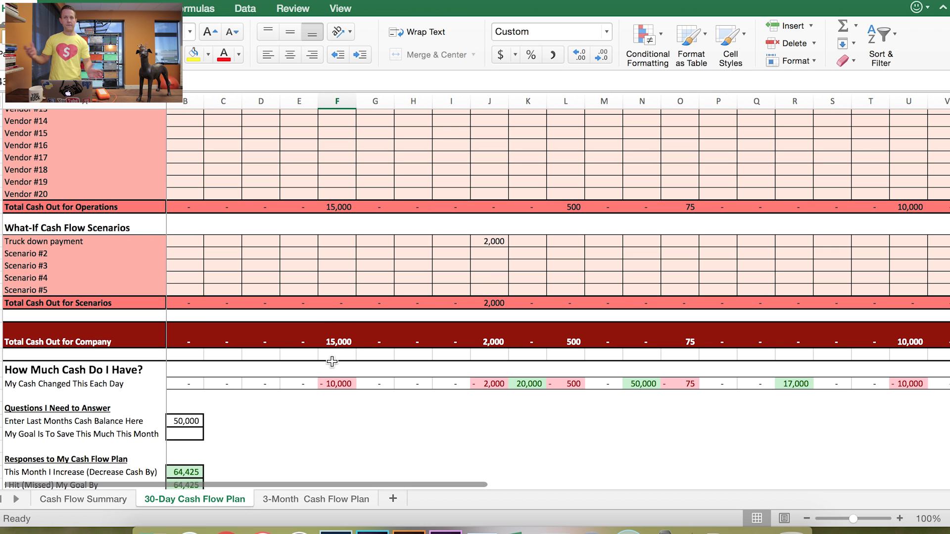
{"action": "left_click", "coordinate": [339, 383]}
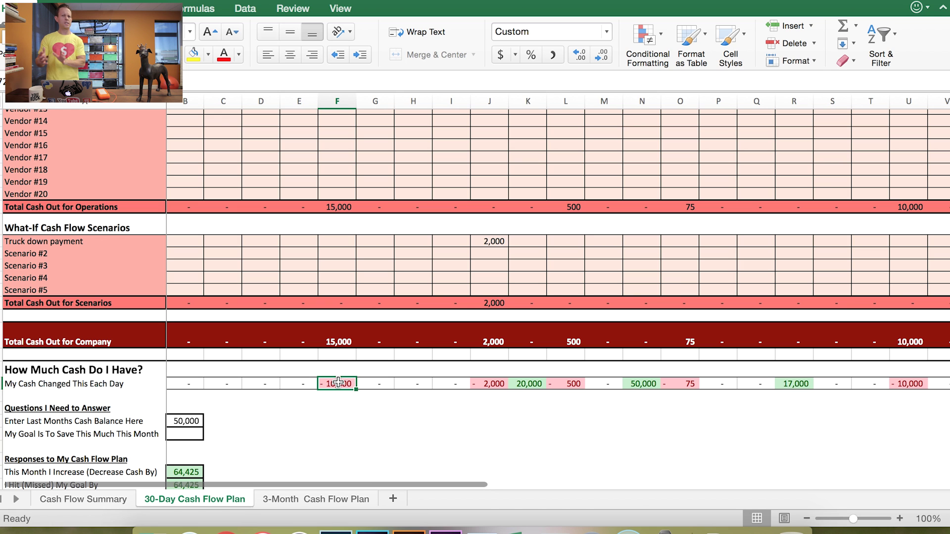
{"action": "left_click", "coordinate": [532, 381]}
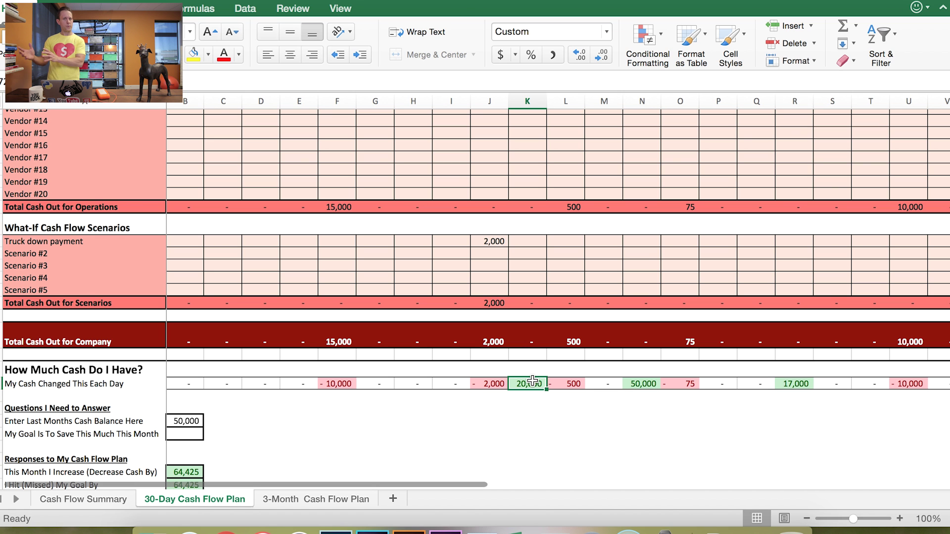
Set this month's savings goal to 7000 and check the response for the monthly cash increase.
{"action": "scroll", "coordinate": [430, 381], "scroll_direction": "down", "scroll_amount": 3}
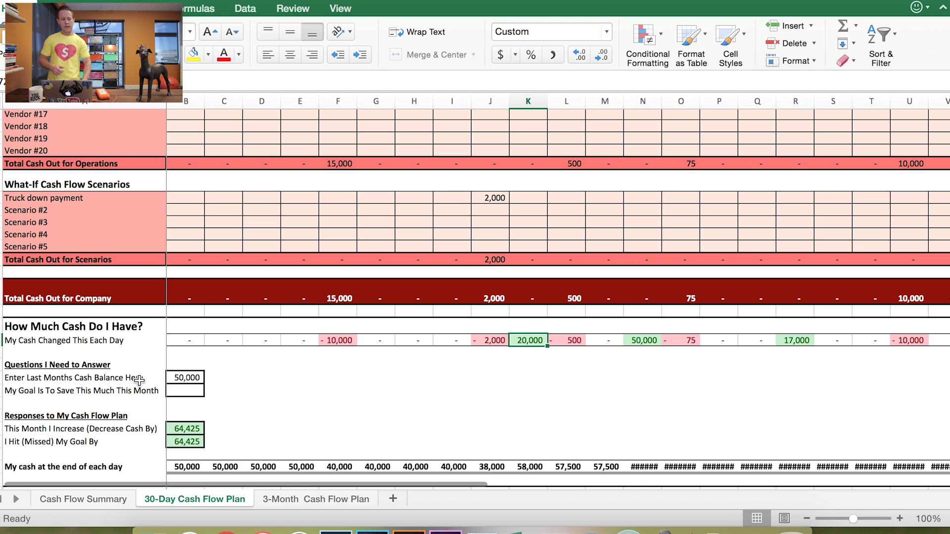
{"action": "left_click", "coordinate": [187, 378]}
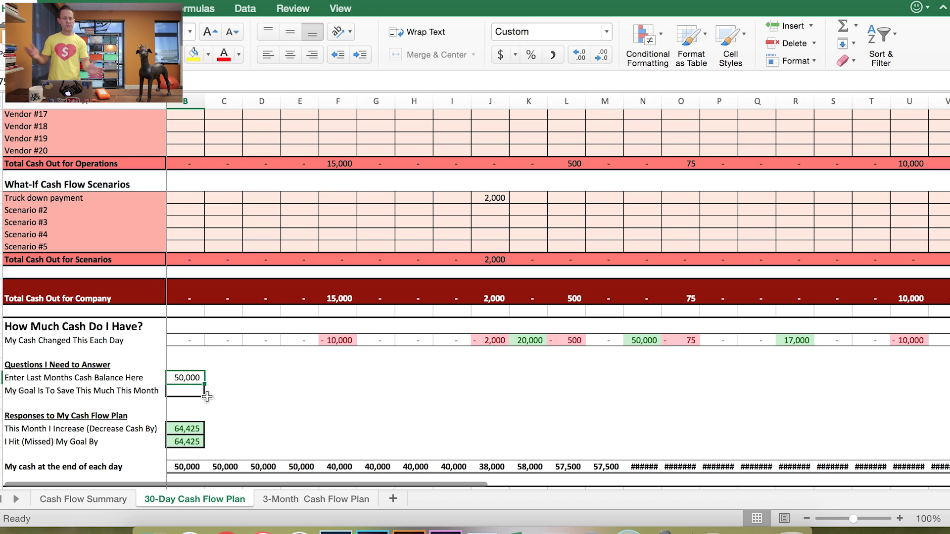
{"action": "left_click", "coordinate": [178, 390]}
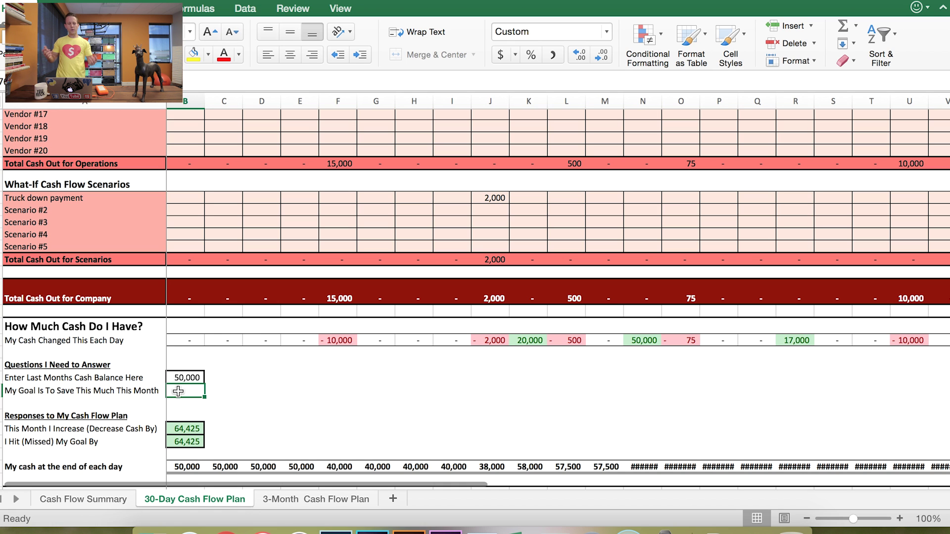
{"action": "type", "text": "7000"}
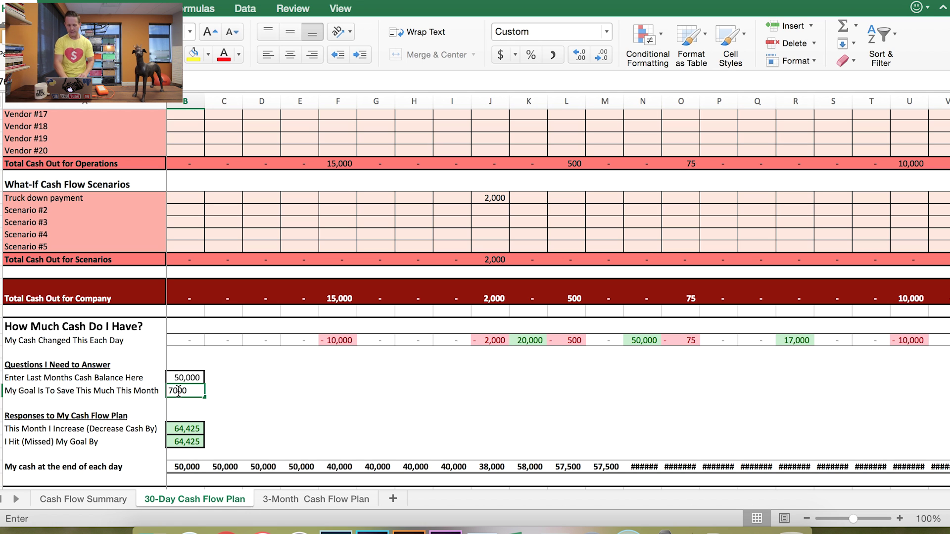
{"action": "key", "text": "Return"}
{"action": "scroll", "coordinate": [262, 402], "scroll_direction": "down", "scroll_amount": 3}
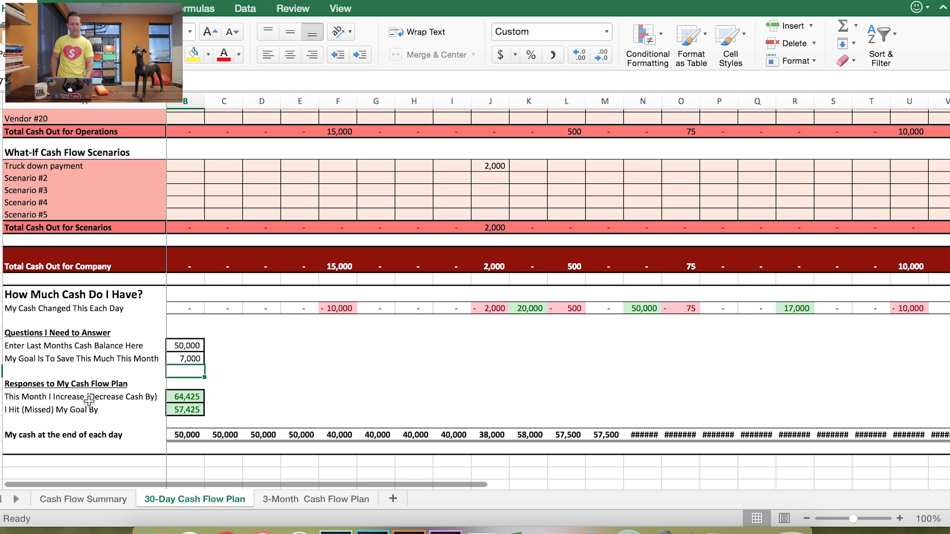
{"action": "left_click", "coordinate": [178, 396]}
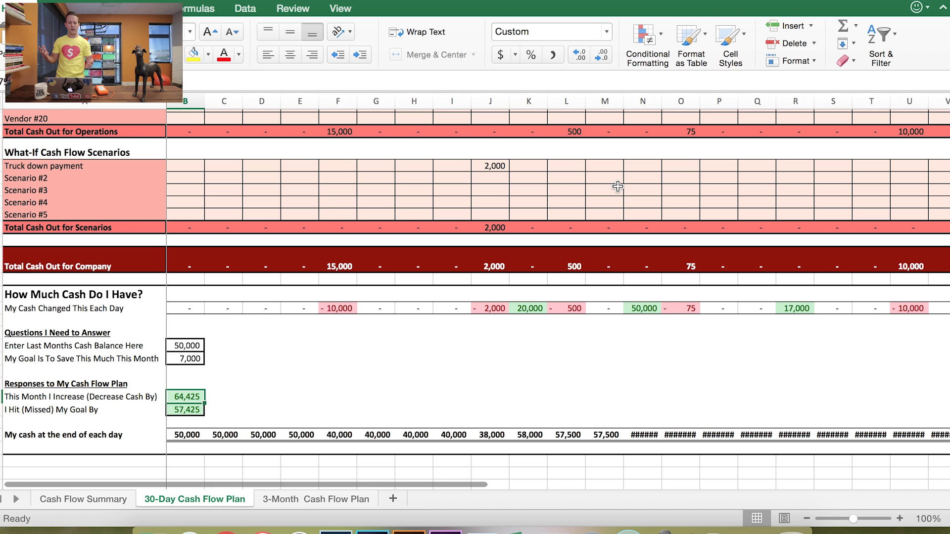
Change the truck down payment on day 9 to 200000.
{"action": "left_click", "coordinate": [485, 168]}
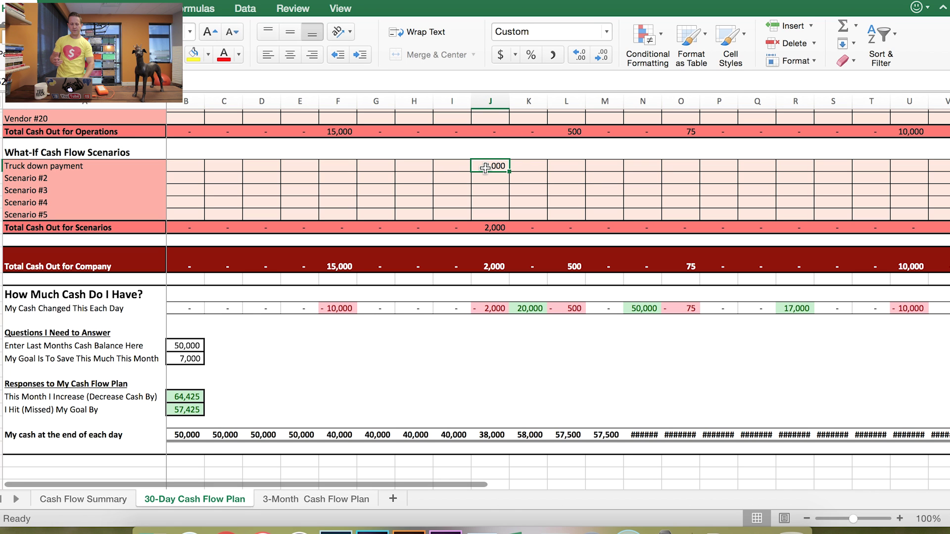
{"action": "type", "text": "200000"}
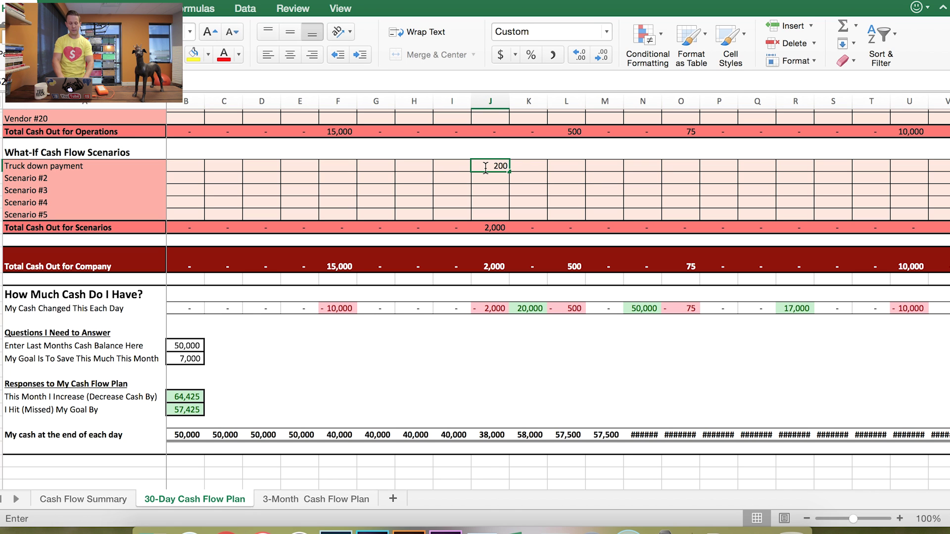
{"action": "key", "text": "Return"}
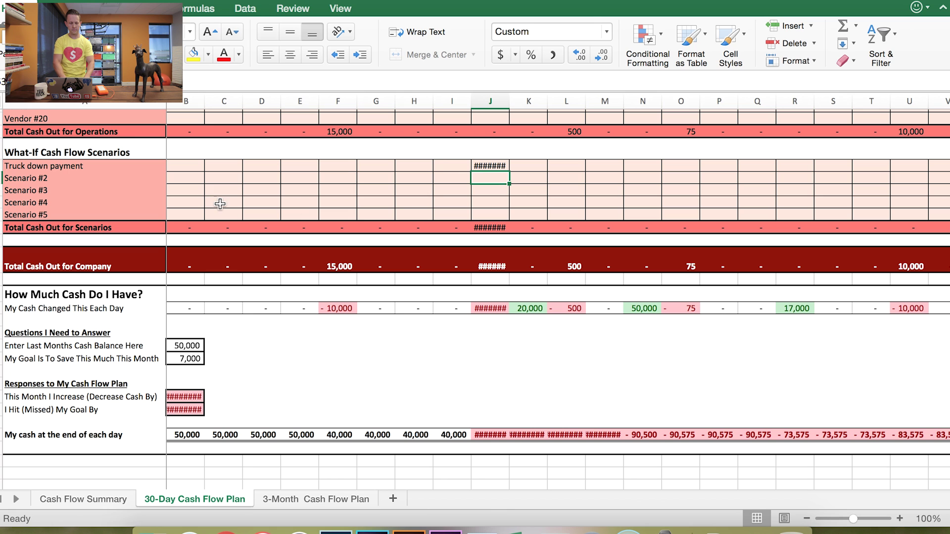
Temporarily widen column B to read the plan's responses, and set the truck down payment on day 9 to 2000.
{"action": "left_click_drag", "start_coordinate": [203, 102], "coordinate": [215, 102]}
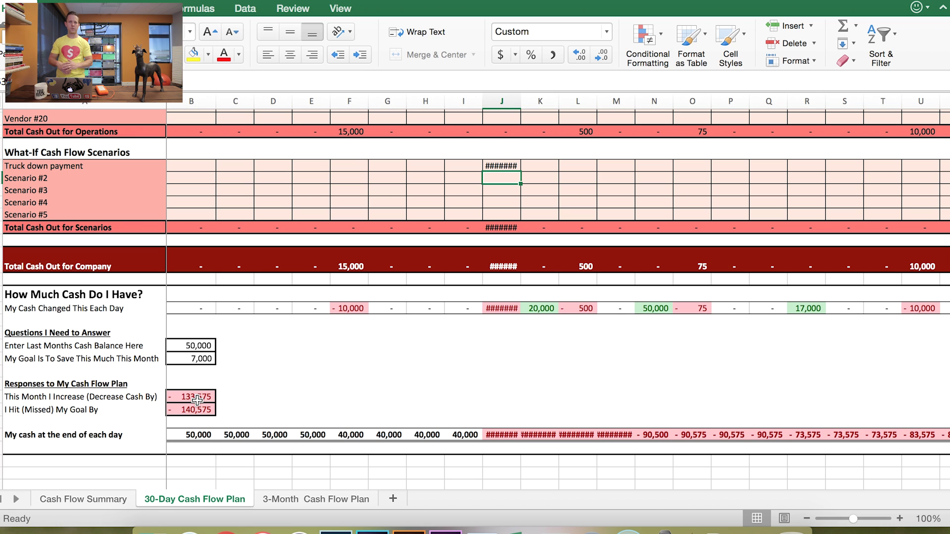
{"action": "key", "text": "super+z"}
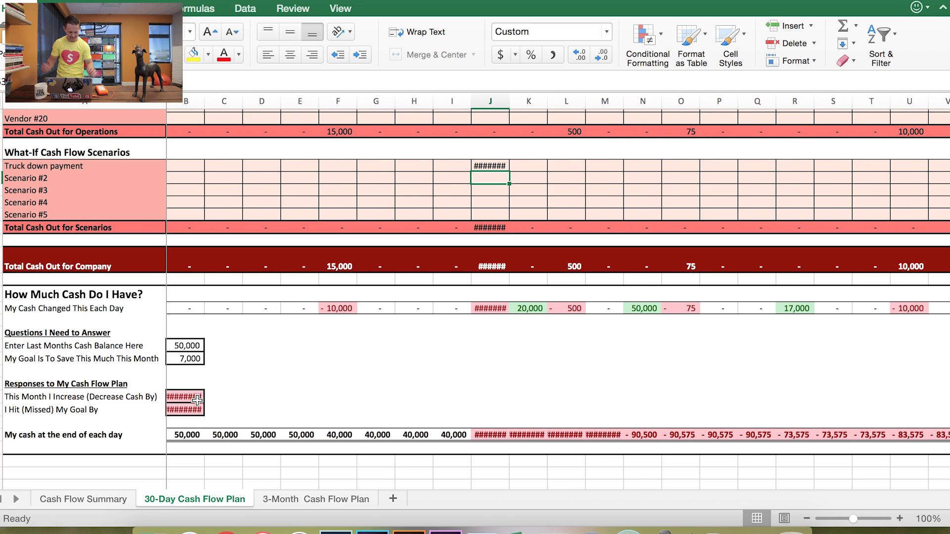
{"action": "left_click", "coordinate": [499, 165]}
{"action": "type", "text": "2000"}
{"action": "key", "text": "Return"}
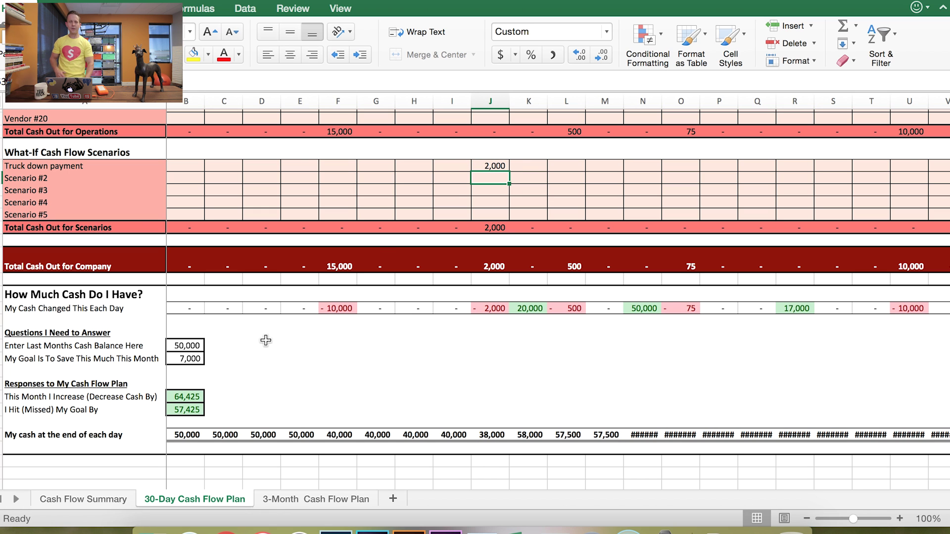
Examine the cash at the end of each day, going day by day from day 1 to day 13.
{"action": "scroll", "coordinate": [256, 374], "scroll_direction": "down", "scroll_amount": 3}
{"action": "scroll", "coordinate": [255, 374], "scroll_direction": "down", "scroll_amount": 2}
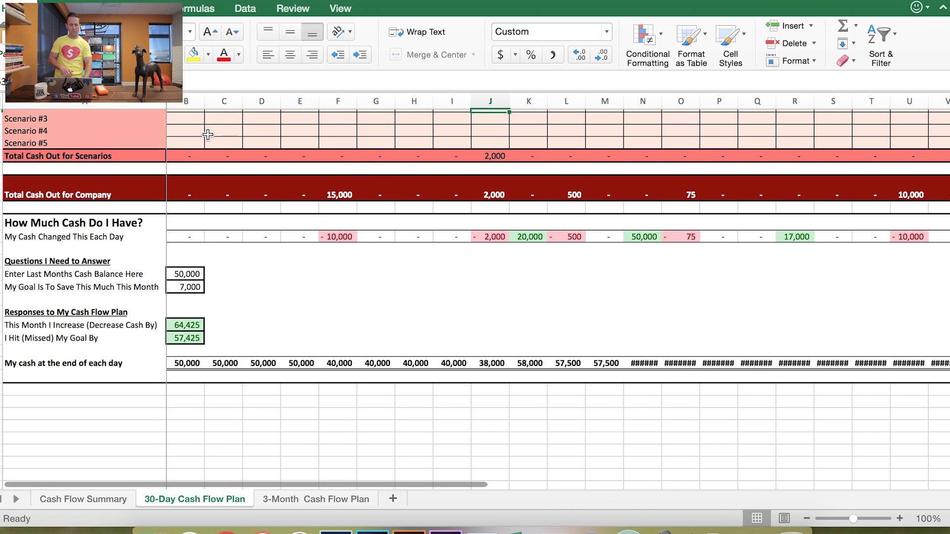
{"action": "scroll", "coordinate": [351, 196], "scroll_direction": "up", "scroll_amount": 5}
{"action": "scroll", "coordinate": [352, 197], "scroll_direction": "down", "scroll_amount": 5}
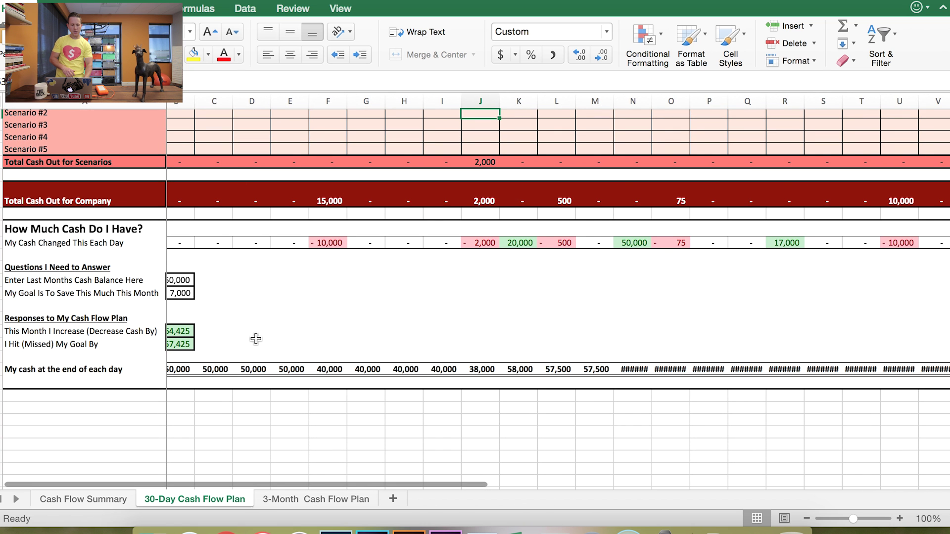
{"action": "scroll", "coordinate": [255, 338], "scroll_direction": "down", "scroll_amount": 1}
{"action": "scroll", "coordinate": [255, 338], "scroll_direction": "left", "scroll_amount": 1}
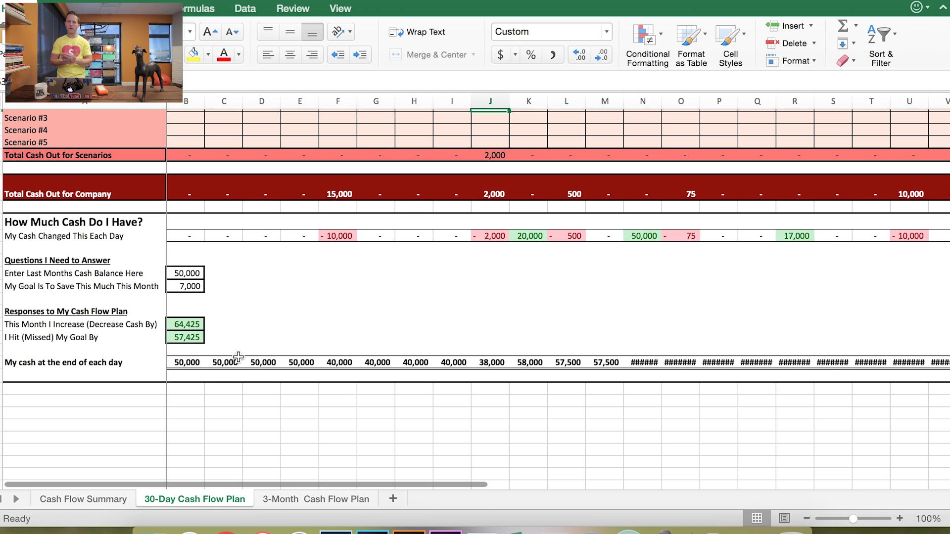
{"action": "left_click", "coordinate": [192, 363]}
{"action": "key", "text": "Right"}
{"action": "key", "text": "Right"}
{"action": "key", "text": "Right"}
{"action": "key", "text": "Right"}
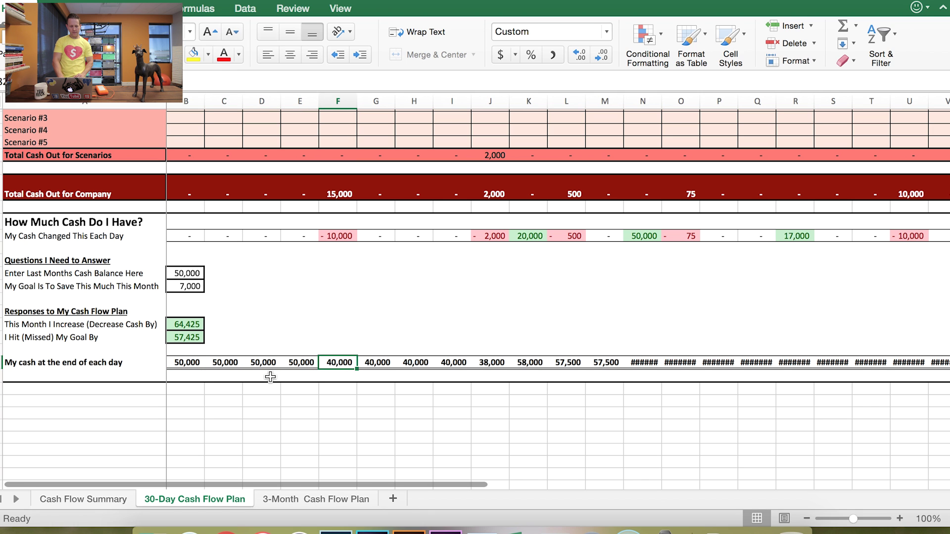
{"action": "key", "text": "Right"}
{"action": "key", "text": "Right"}
{"action": "key", "text": "Right"}
{"action": "key", "text": "Right"}
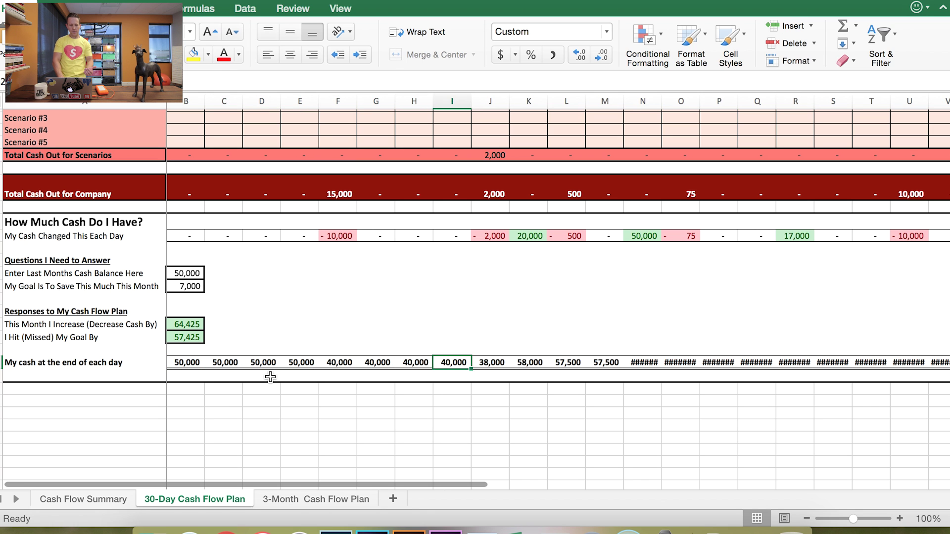
{"action": "key", "text": "Right"}
{"action": "key", "text": "Right"}
{"action": "key", "text": "Right"}
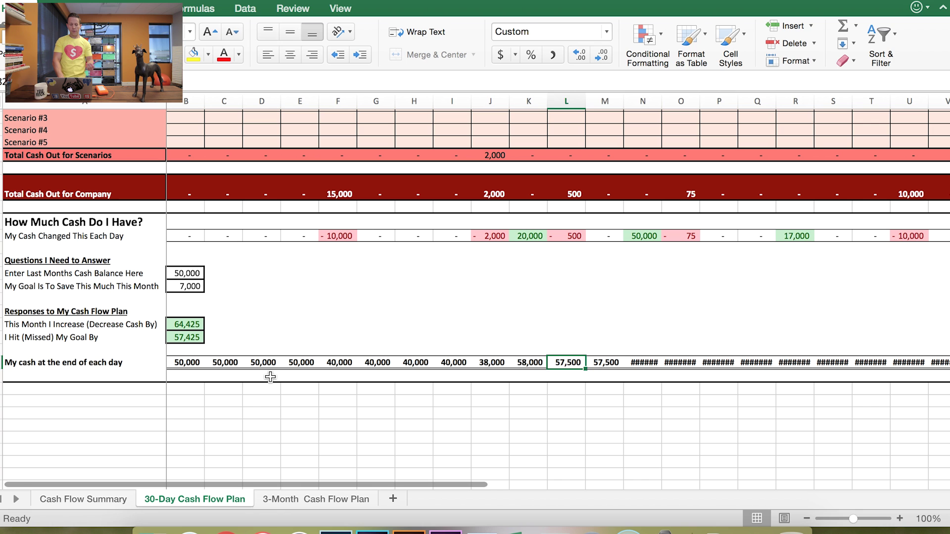
{"action": "key", "text": "Right"}
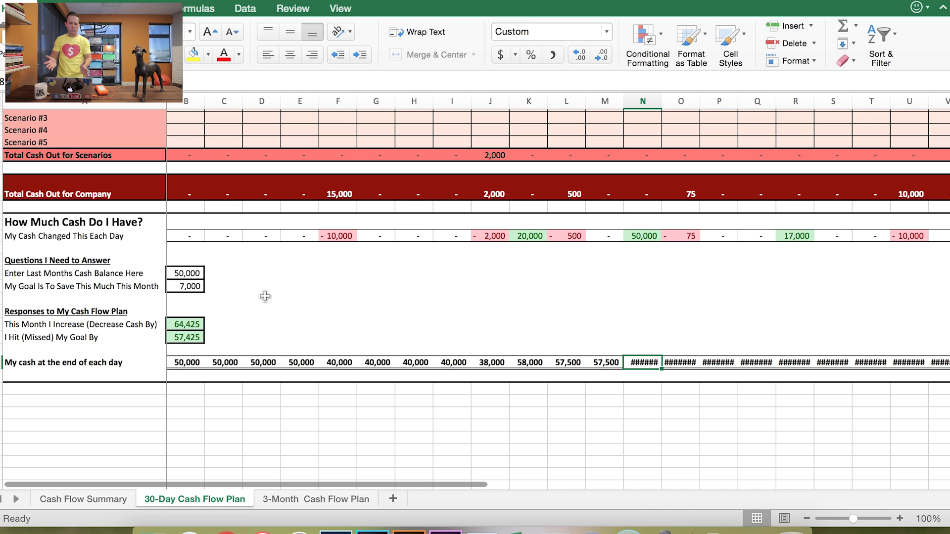
Widen columns N through AF so the end-of-day cash balances fit in their cells.
{"action": "left_click", "coordinate": [642, 98]}
{"action": "scroll", "coordinate": [642, 97], "scroll_direction": "up", "scroll_amount": 1}
{"action": "left_click_drag", "start_coordinate": [651, 97], "coordinate": [894, 102]}
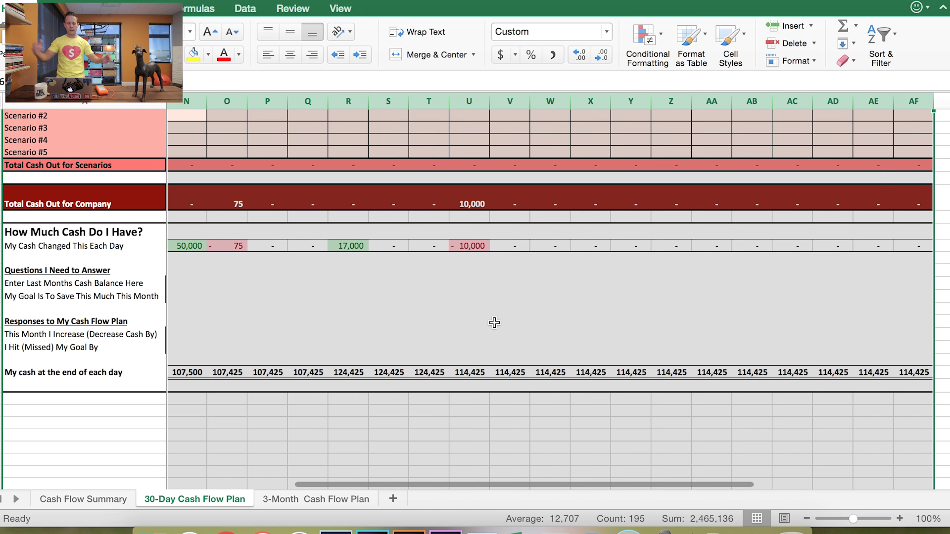
Review the 30-day plan's end-of-day balances together with the expenses, what-if scenarios and customer receipts behind them.
{"action": "scroll", "coordinate": [494, 322], "scroll_direction": "left", "scroll_amount": 7}
{"action": "scroll", "coordinate": [494, 323], "scroll_direction": "down", "scroll_amount": 3}
{"action": "scroll", "coordinate": [494, 323], "scroll_direction": "left", "scroll_amount": 1}
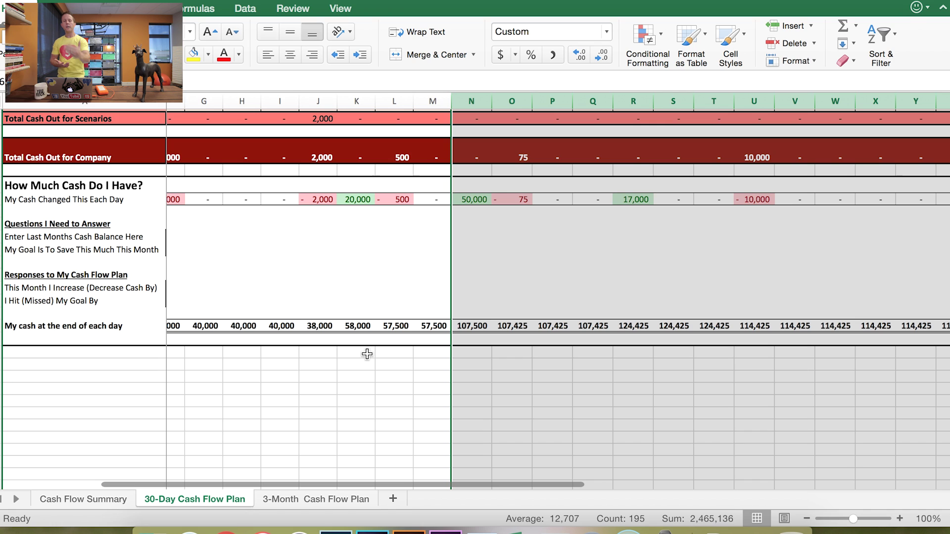
{"action": "scroll", "coordinate": [440, 303], "scroll_direction": "up", "scroll_amount": 10}
{"action": "scroll", "coordinate": [439, 303], "scroll_direction": "left", "scroll_amount": 3}
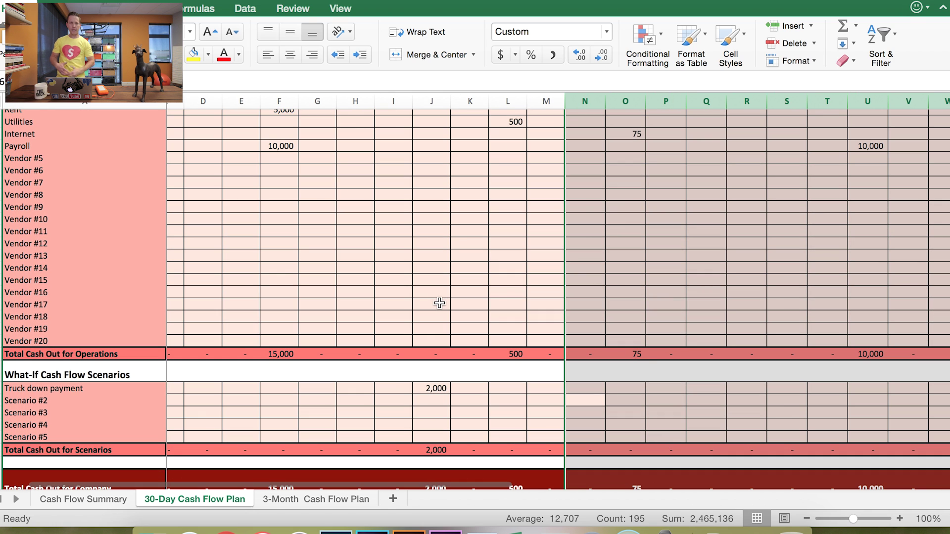
{"action": "scroll", "coordinate": [501, 286], "scroll_direction": "down", "scroll_amount": 5}
{"action": "scroll", "coordinate": [500, 286], "scroll_direction": "left", "scroll_amount": 1}
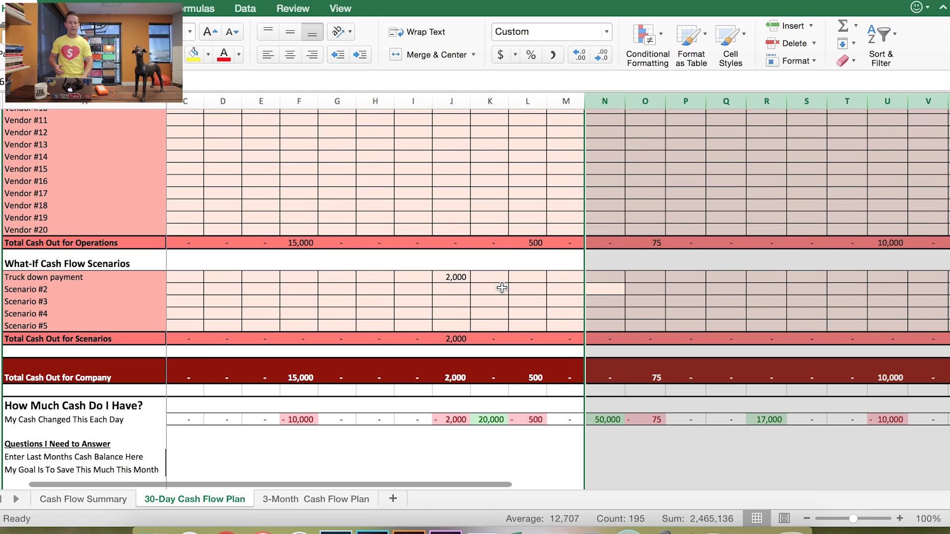
{"action": "scroll", "coordinate": [616, 297], "scroll_direction": "up", "scroll_amount": 15}
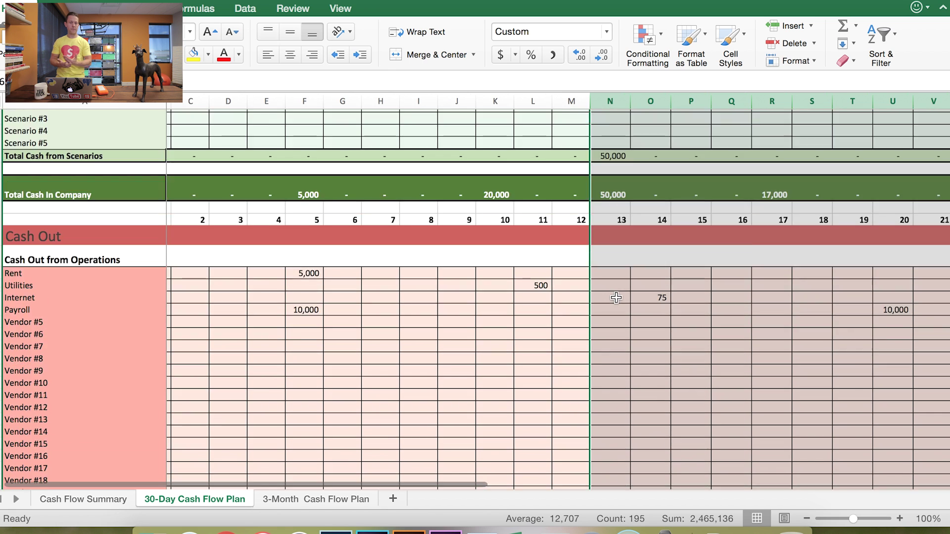
{"action": "scroll", "coordinate": [772, 184], "scroll_direction": "right", "scroll_amount": 1}
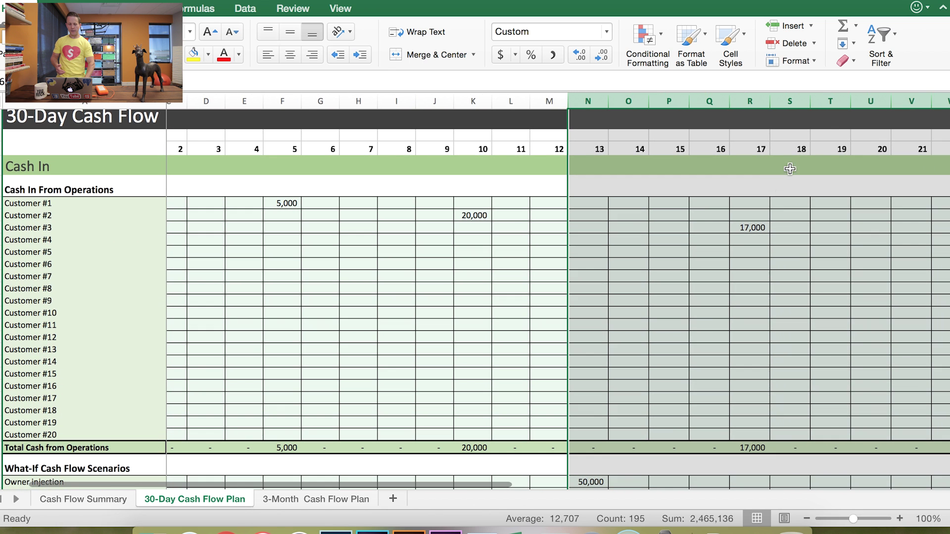
{"action": "left_click", "coordinate": [871, 101]}
{"action": "scroll", "coordinate": [875, 207], "scroll_direction": "down", "scroll_amount": 15}
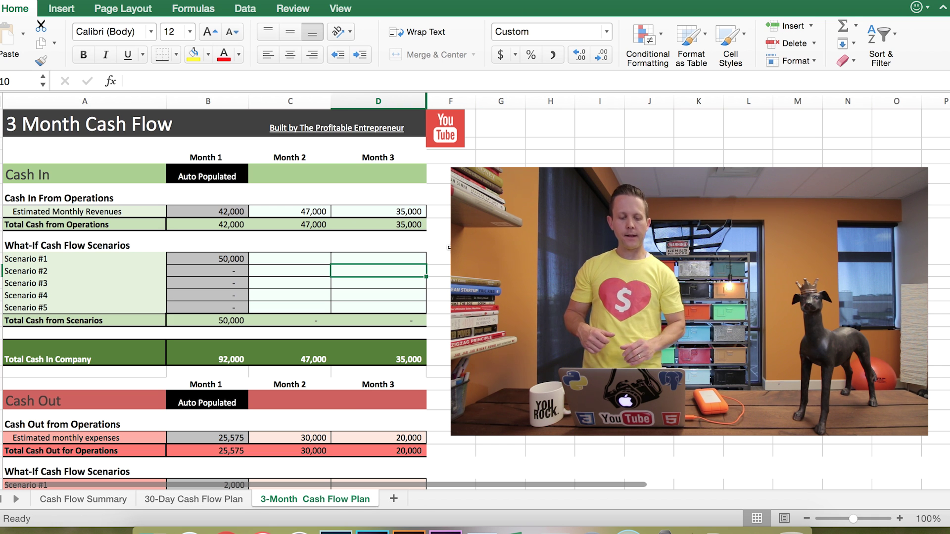
Examine the 3-month plan's auto-populated Month 1 and the estimated monthly revenues for Months 2 and 3.
{"action": "left_click", "coordinate": [213, 168]}
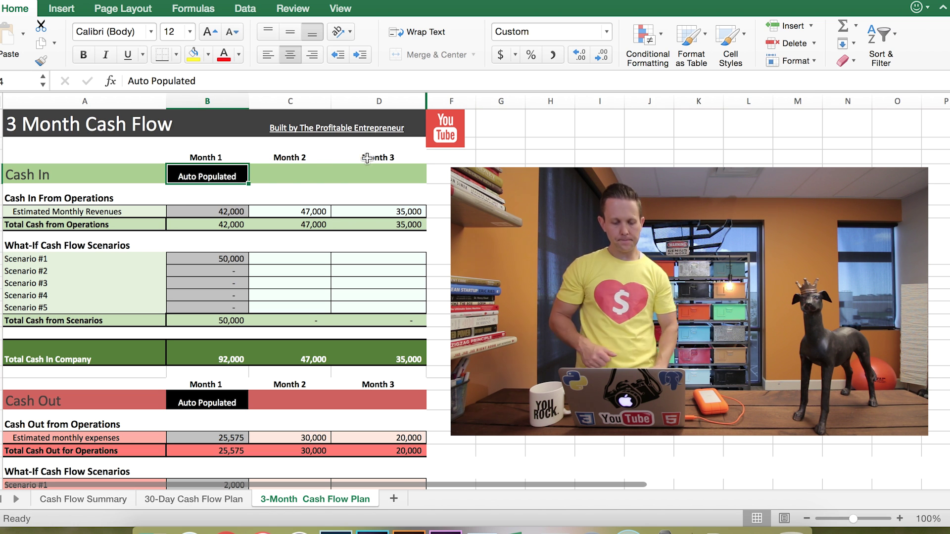
{"action": "left_click", "coordinate": [401, 164]}
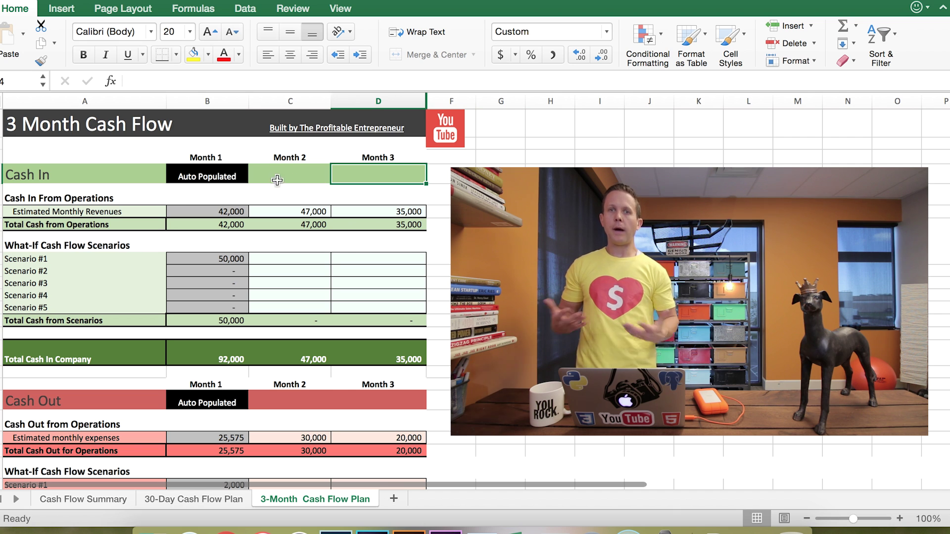
{"action": "left_click", "coordinate": [295, 212]}
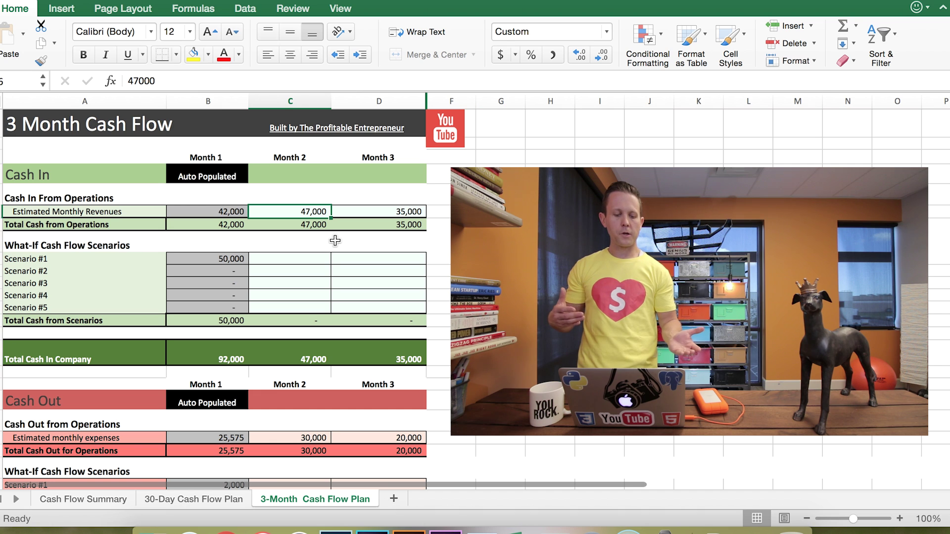
{"action": "left_click", "coordinate": [378, 223]}
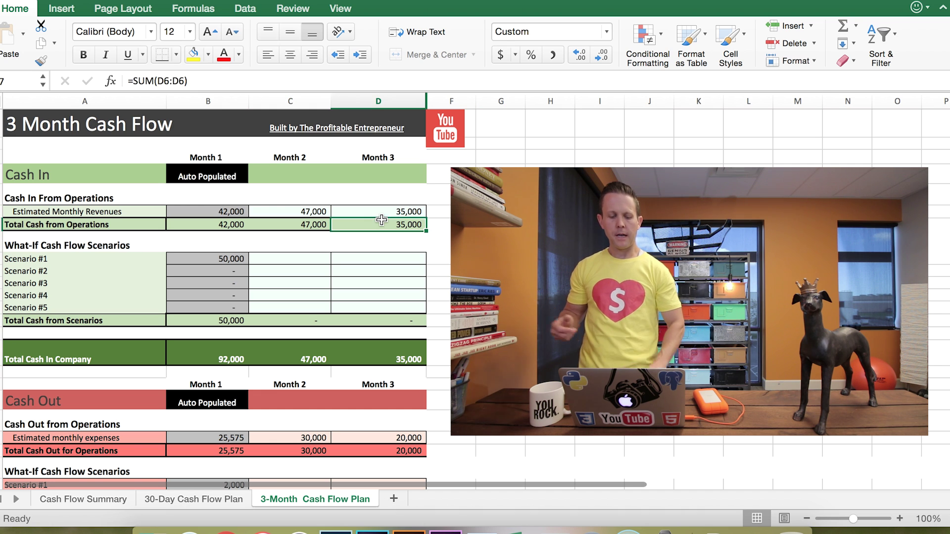
{"action": "left_click", "coordinate": [381, 210]}
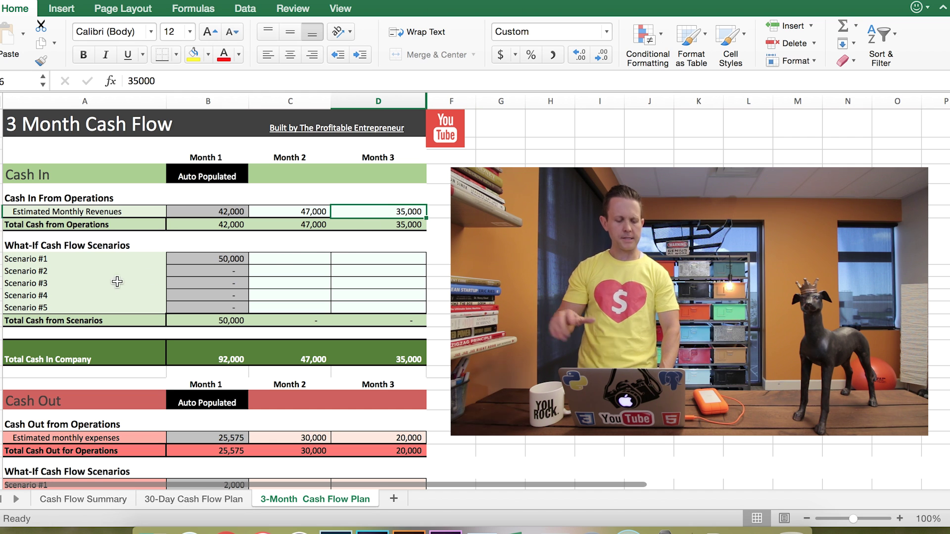
Rename Scenario #2 under Cash In as "Office Move" and enter 5000 for it in Month 3.
{"action": "left_click", "coordinate": [52, 271]}
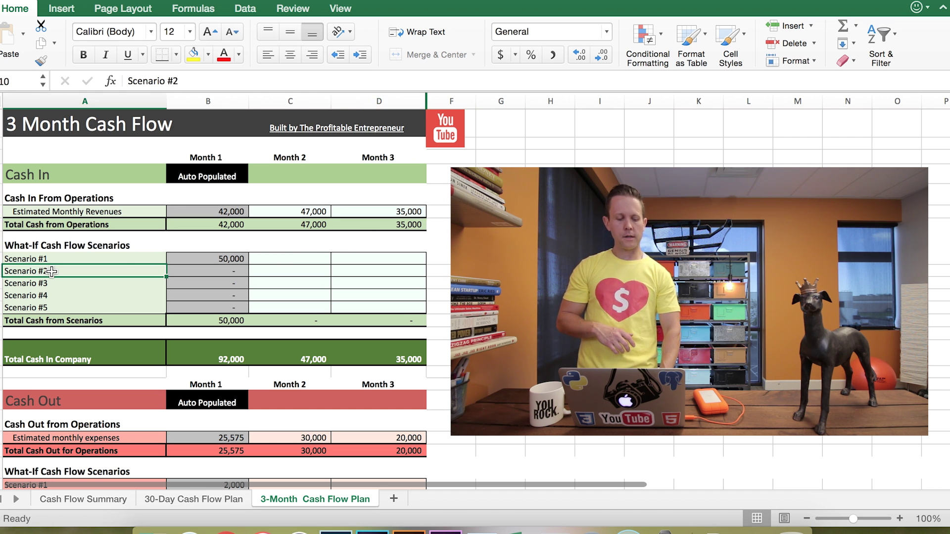
{"action": "type", "text": "Office Move"}
{"action": "left_click", "coordinate": [372, 271]}
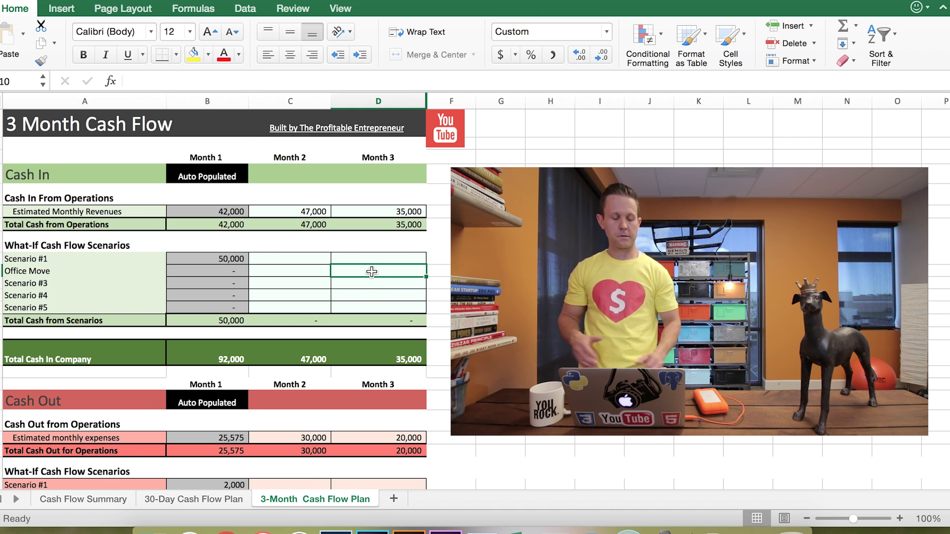
{"action": "type", "text": "50000"}
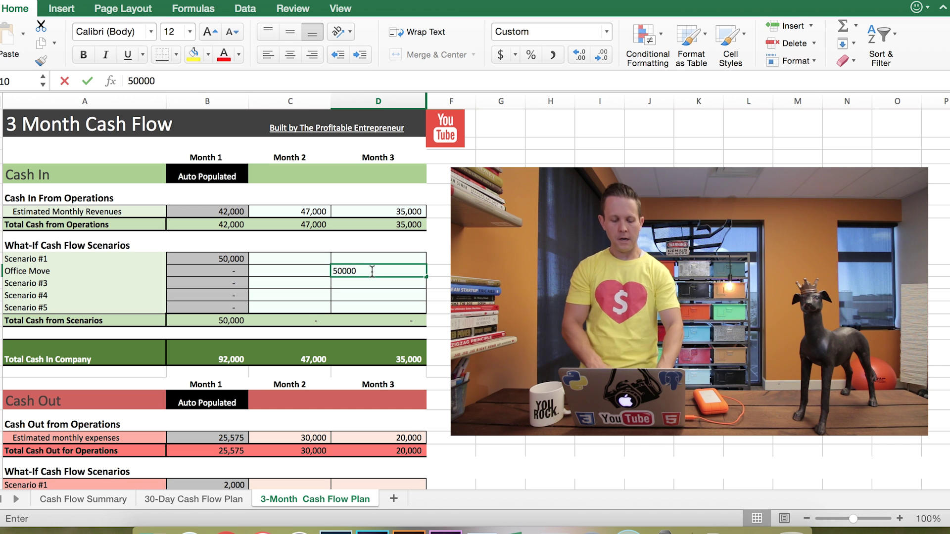
{"action": "key", "text": "Return"}
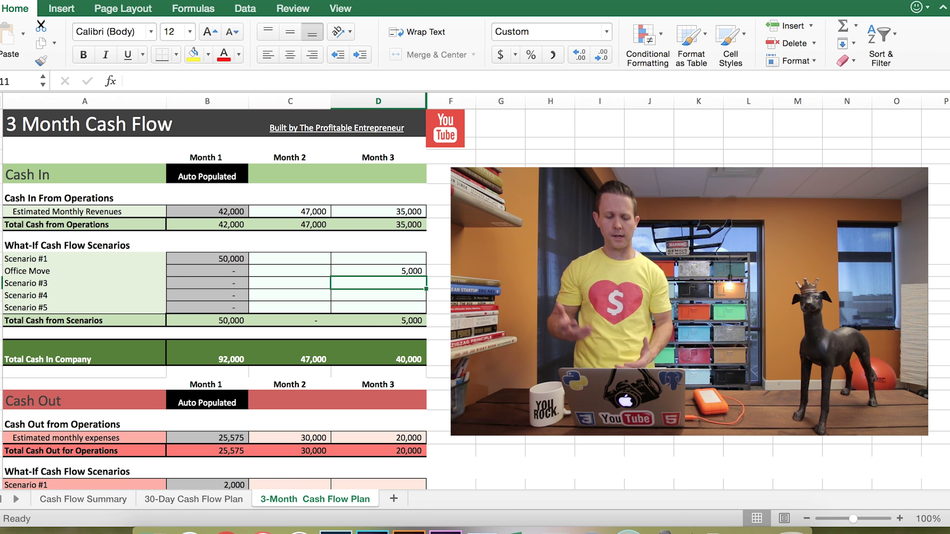
Examine the 3-month plan's estimated monthly expenses, total cash out for the company and cash change for each month.
{"action": "scroll", "coordinate": [212, 296], "scroll_direction": "down", "scroll_amount": 3}
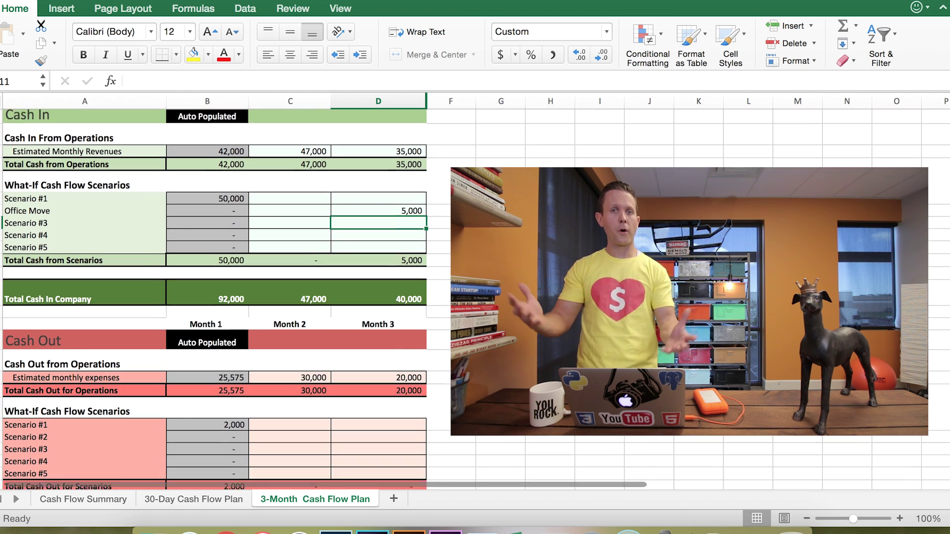
{"action": "scroll", "coordinate": [213, 297], "scroll_direction": "down", "scroll_amount": 3}
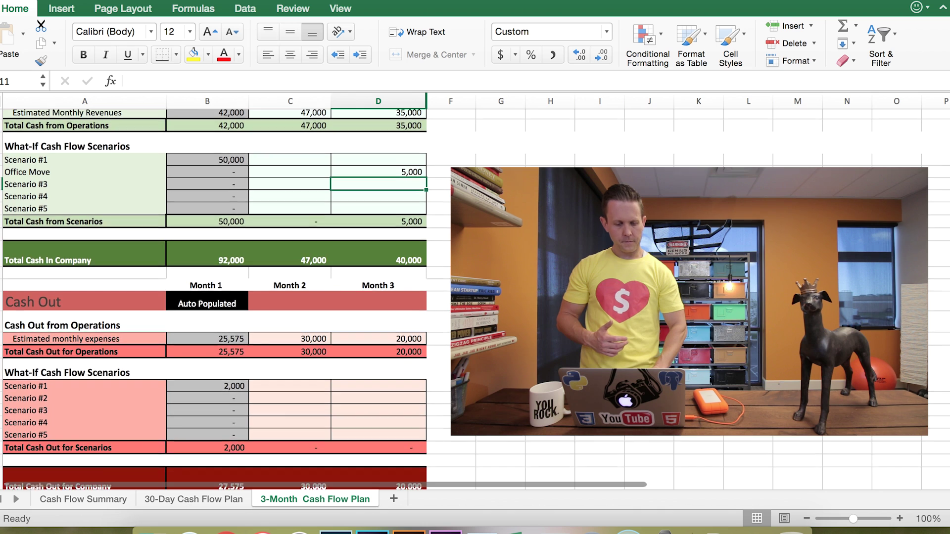
{"action": "scroll", "coordinate": [212, 297], "scroll_direction": "down", "scroll_amount": 3}
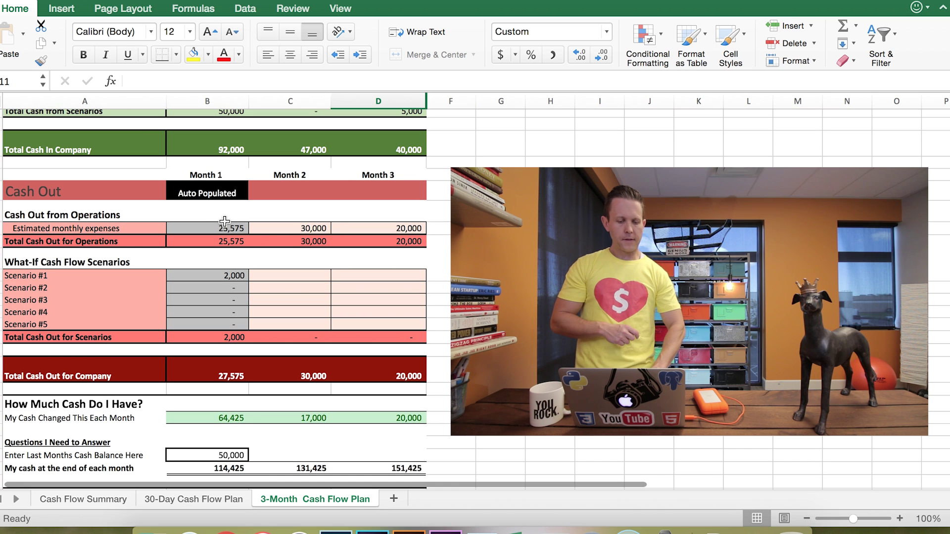
{"action": "left_click", "coordinate": [209, 230]}
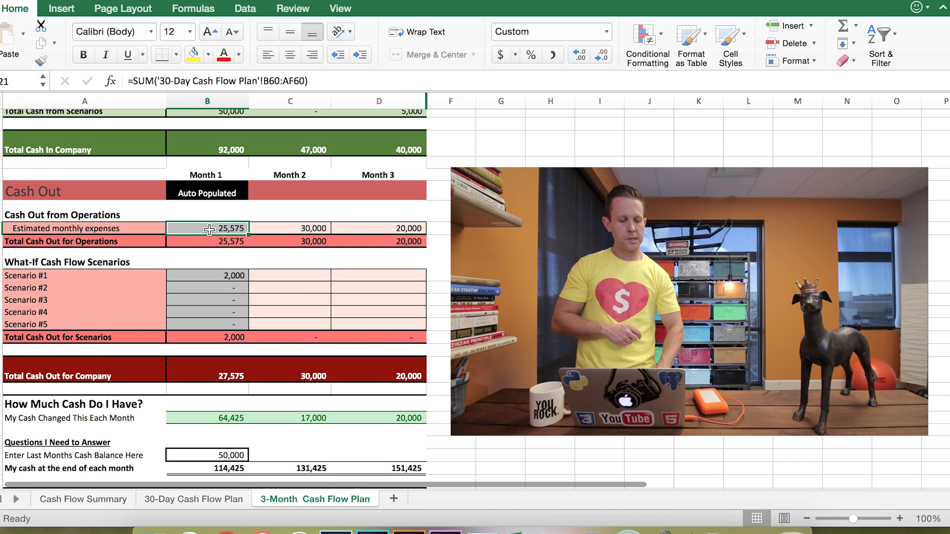
{"action": "left_click", "coordinate": [295, 231]}
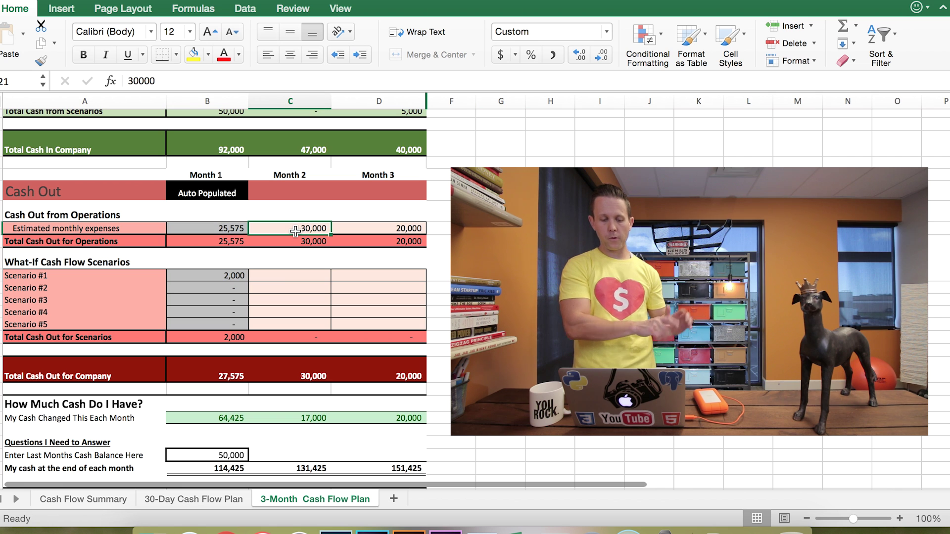
{"action": "left_click", "coordinate": [372, 224]}
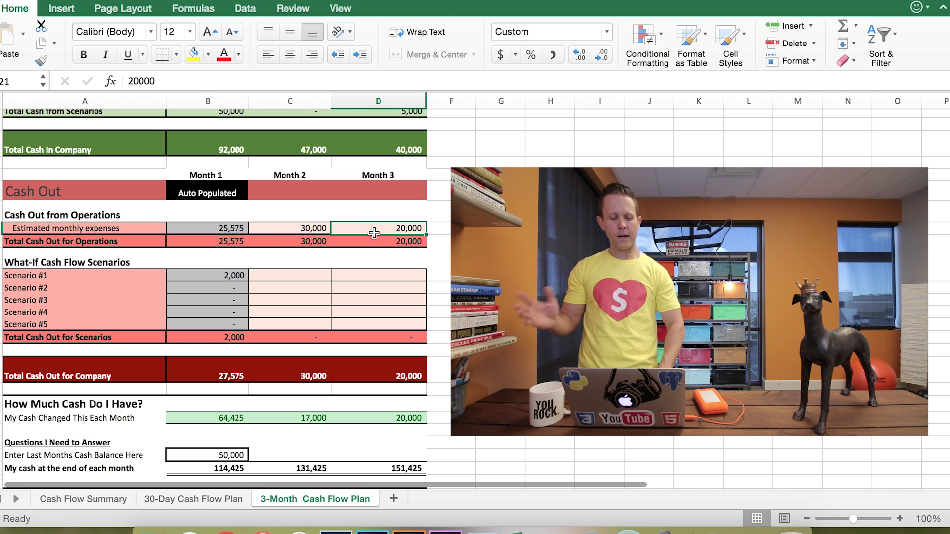
{"action": "scroll", "coordinate": [373, 227], "scroll_direction": "down", "scroll_amount": 3}
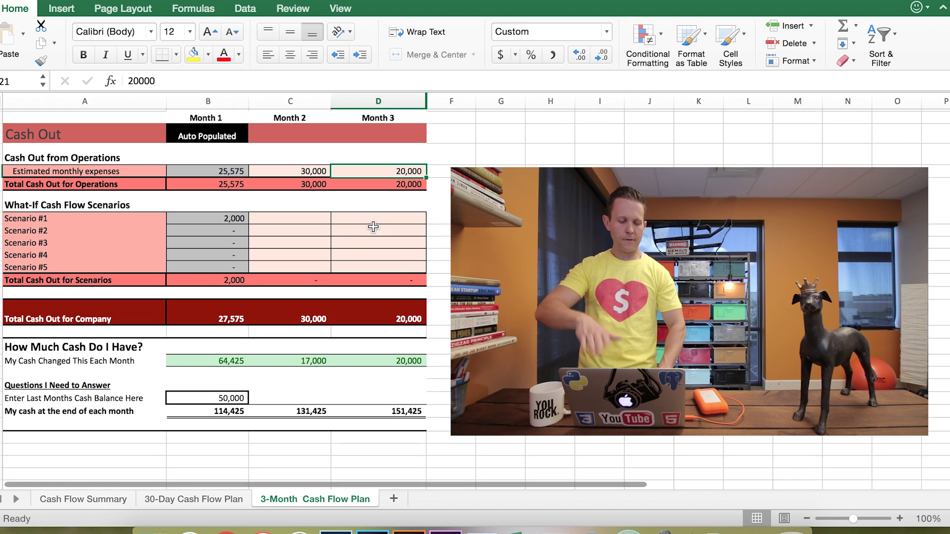
{"action": "left_click", "coordinate": [219, 298]}
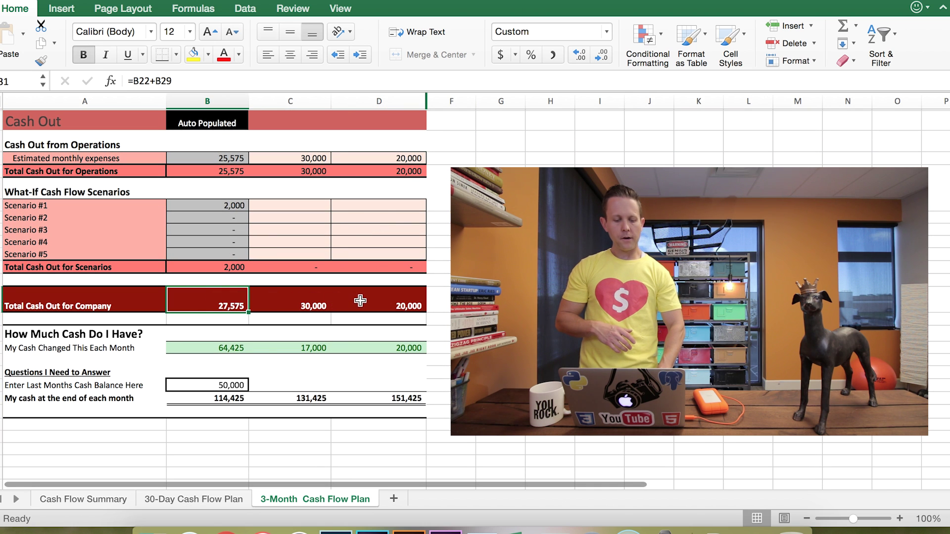
{"action": "left_click", "coordinate": [217, 351]}
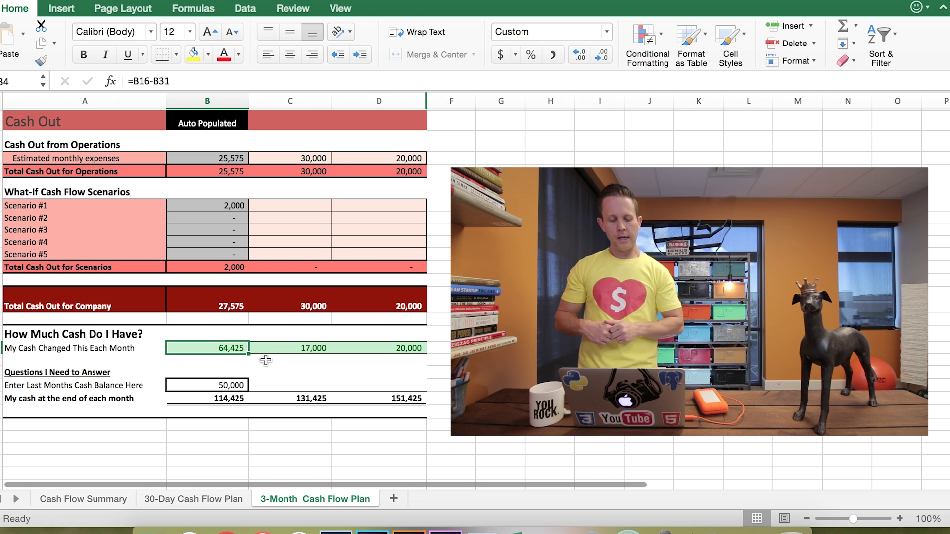
Examine how each month's cash change and last month's cash balance feed the end-of-month cash in the 3-month plan.
{"action": "left_click", "coordinate": [287, 351]}
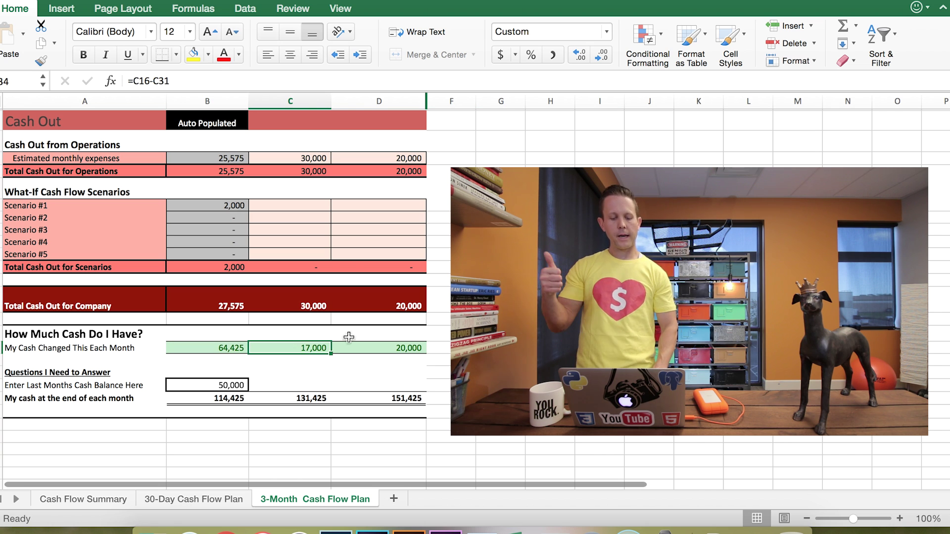
{"action": "left_click", "coordinate": [411, 347]}
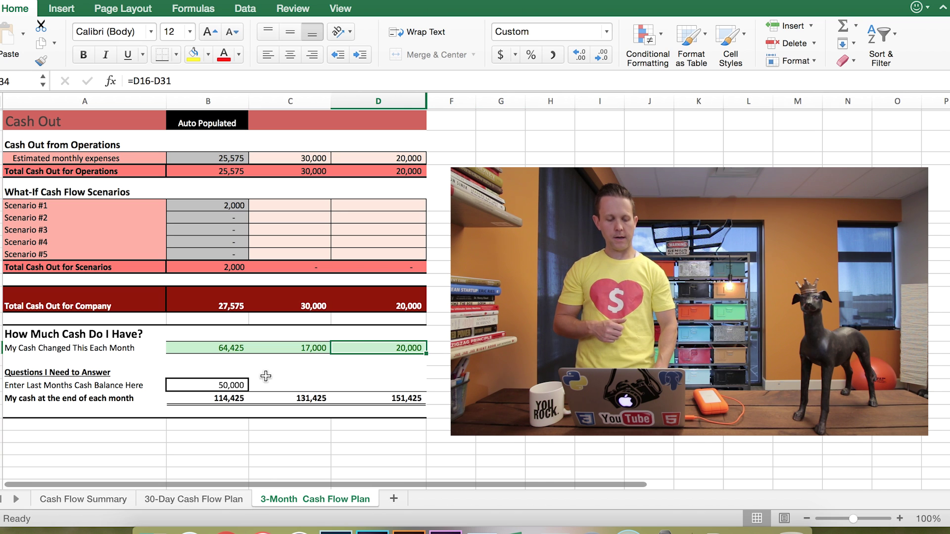
{"action": "left_click", "coordinate": [217, 388]}
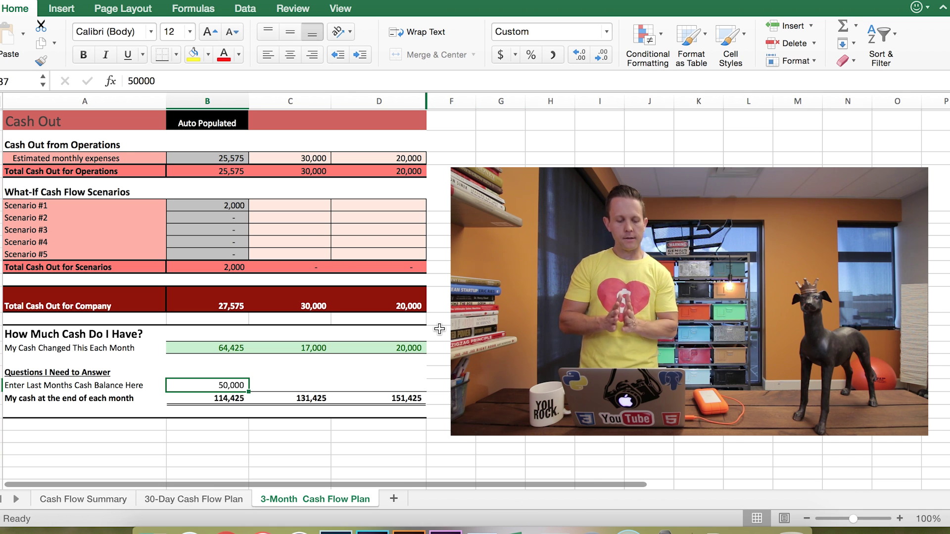
{"action": "left_click", "coordinate": [221, 400]}
{"action": "left_click", "coordinate": [209, 389]}
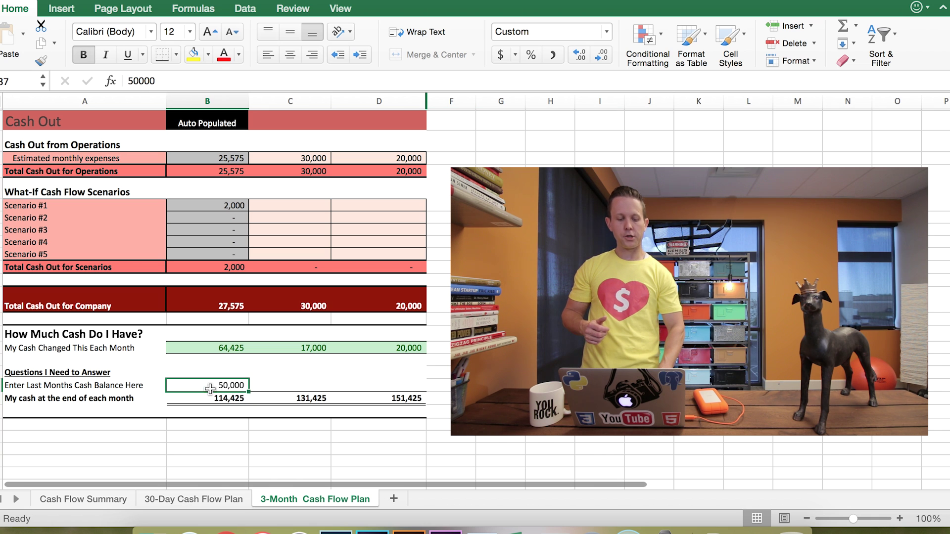
{"action": "left_click", "coordinate": [222, 349]}
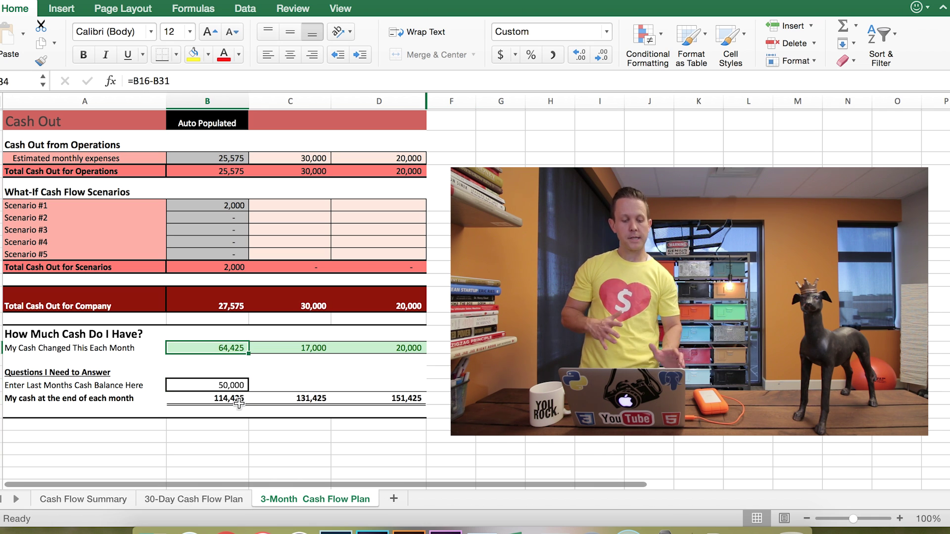
{"action": "left_click", "coordinate": [231, 401]}
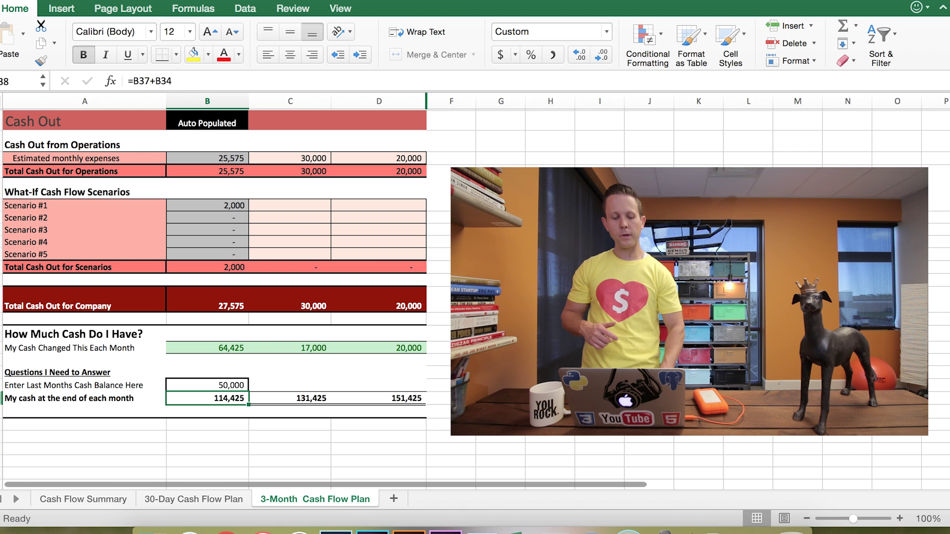
{"action": "left_click", "coordinate": [1, 398]}
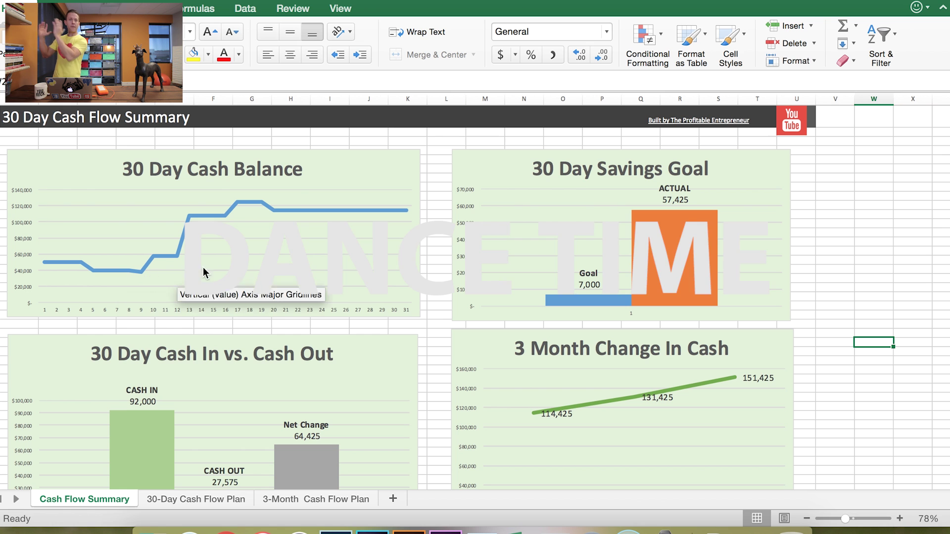
Review the Cash Flow Summary charts for 30-day cash balance, savings goal, cash in versus cash out, and 3-month change in cash.
{"action": "scroll", "coordinate": [569, 185], "scroll_direction": "down", "scroll_amount": 1}
{"action": "scroll", "coordinate": [569, 185], "scroll_direction": "right", "scroll_amount": 1}
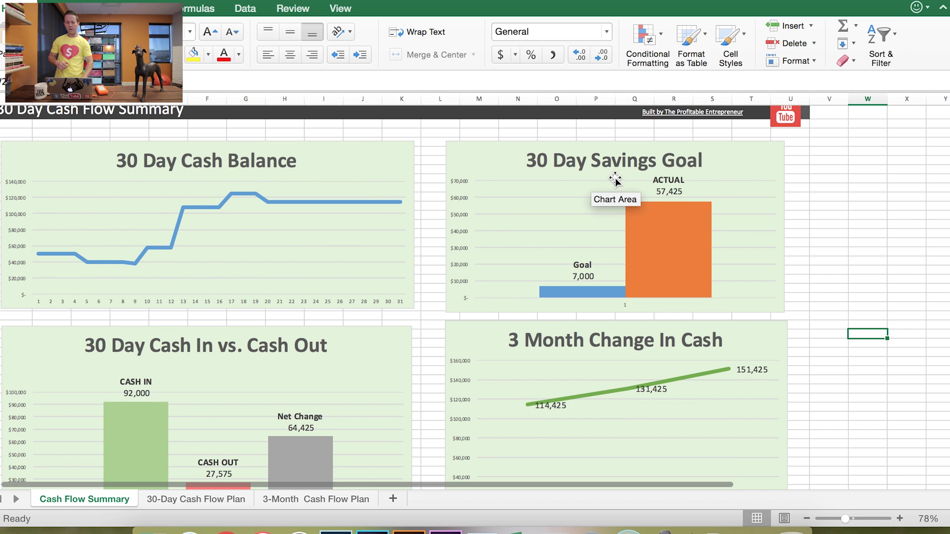
{"action": "scroll", "coordinate": [707, 193], "scroll_direction": "down", "scroll_amount": 1}
{"action": "scroll", "coordinate": [707, 192], "scroll_direction": "left", "scroll_amount": 1}
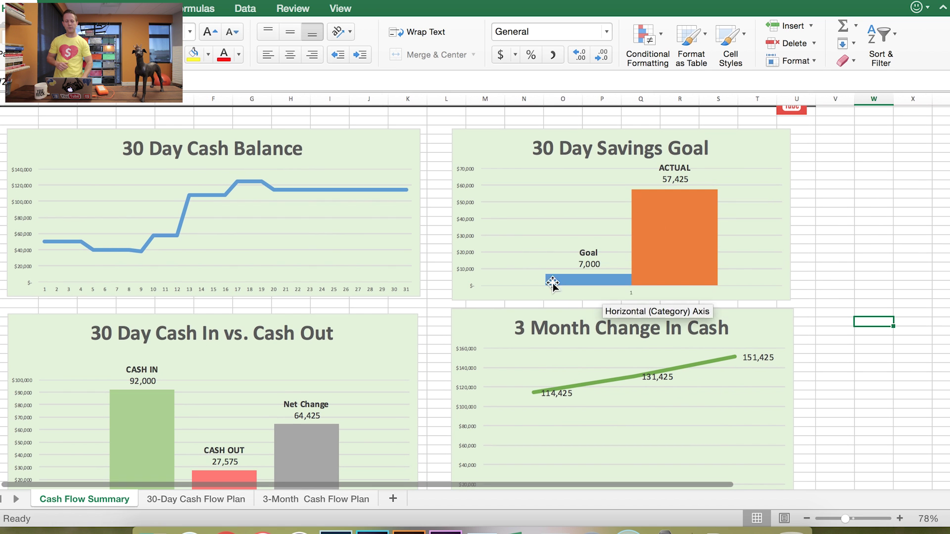
{"action": "mouse_move", "coordinate": [662, 194]}
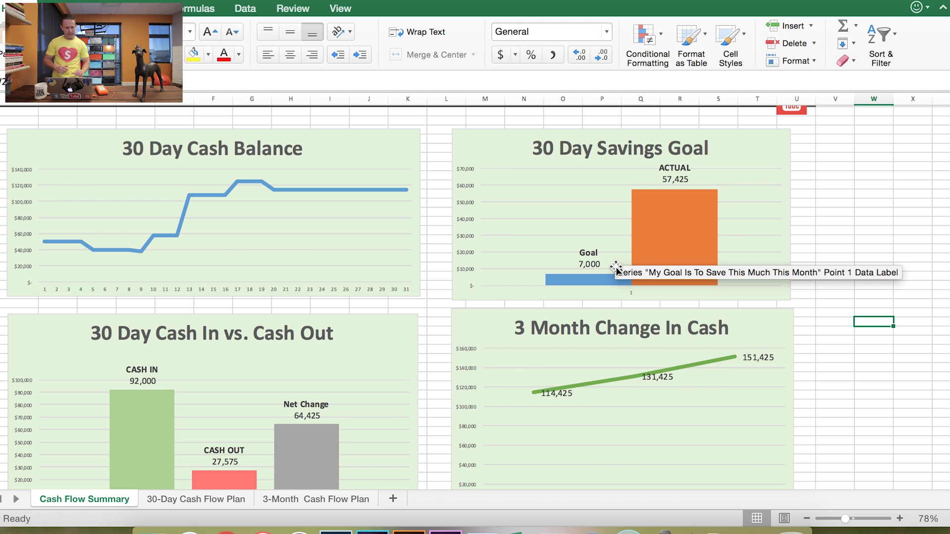
{"action": "scroll", "coordinate": [322, 394], "scroll_direction": "down", "scroll_amount": 5}
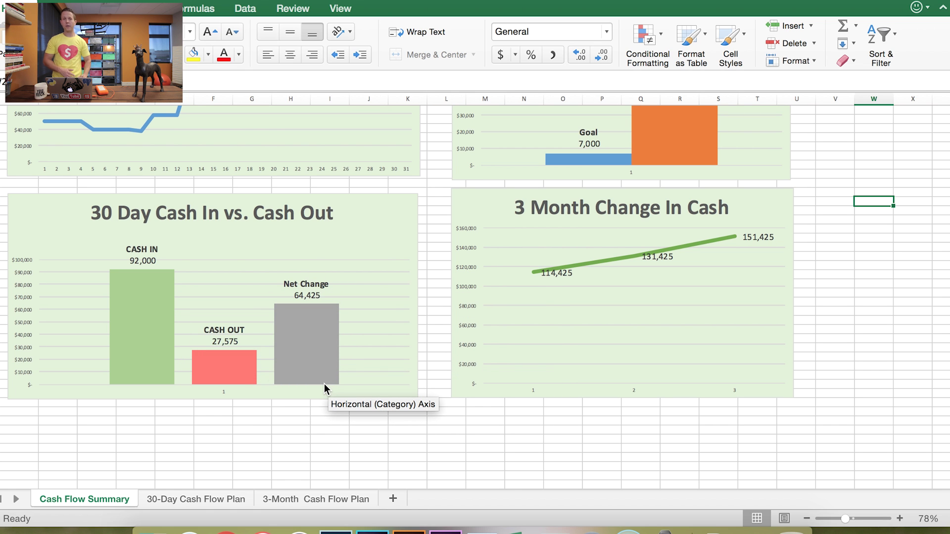
{"action": "scroll", "coordinate": [560, 322], "scroll_direction": "down", "scroll_amount": 2}
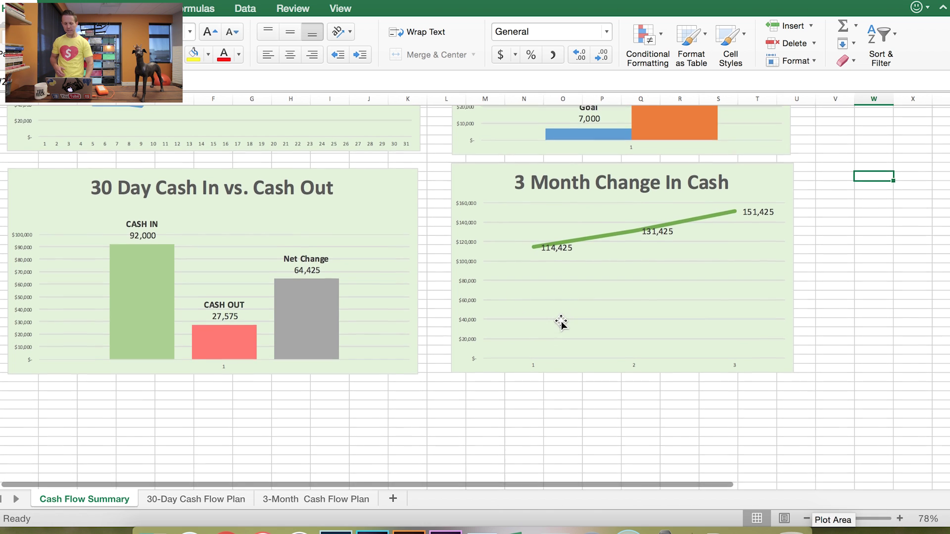
{"action": "scroll", "coordinate": [561, 322], "scroll_direction": "down", "scroll_amount": 1}
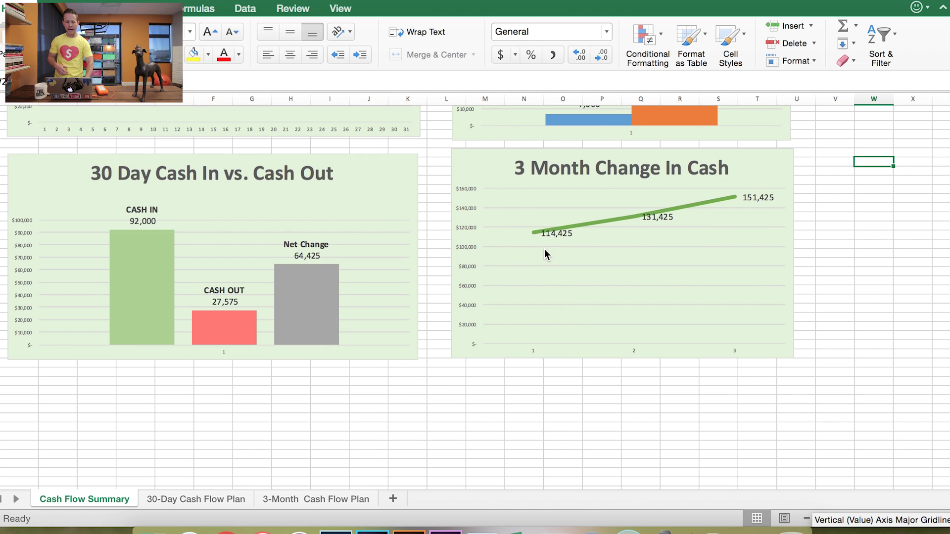